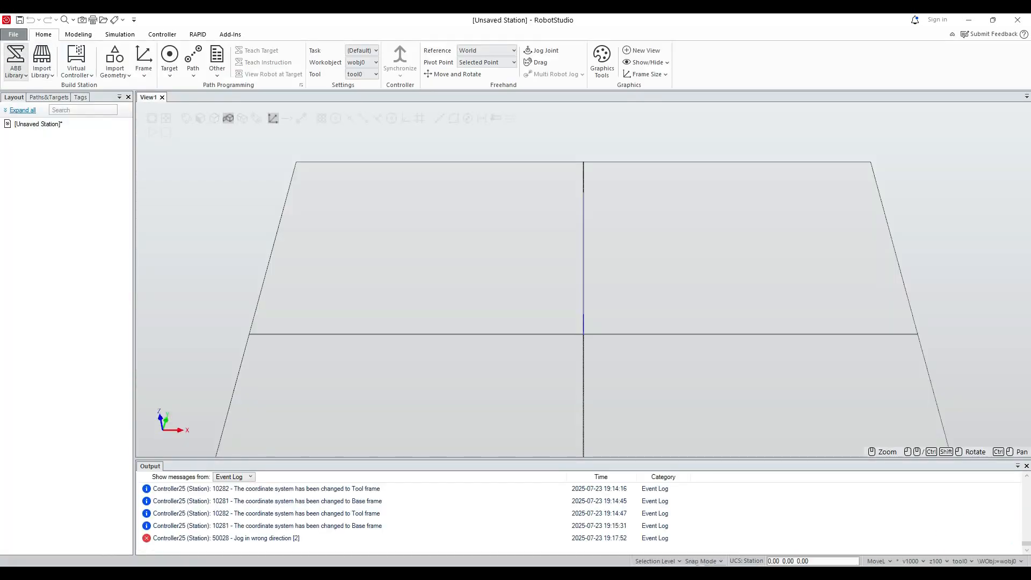
# Add an IRB 140 robot to the station from the ABB library, using the IRB 140 version.
pyautogui.click(16, 60)
pyautogui.click(82, 114)
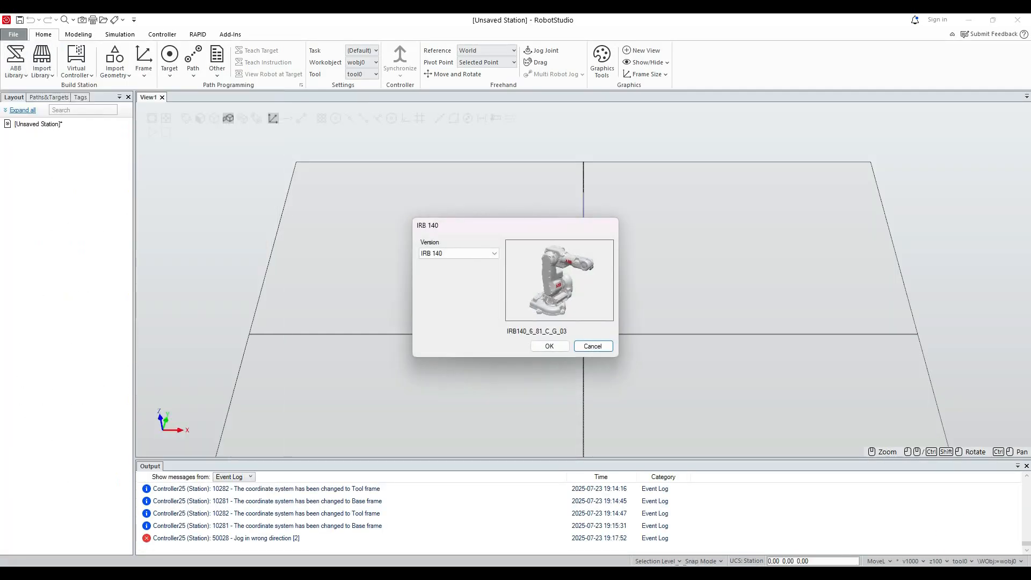
pyautogui.click(550, 347)
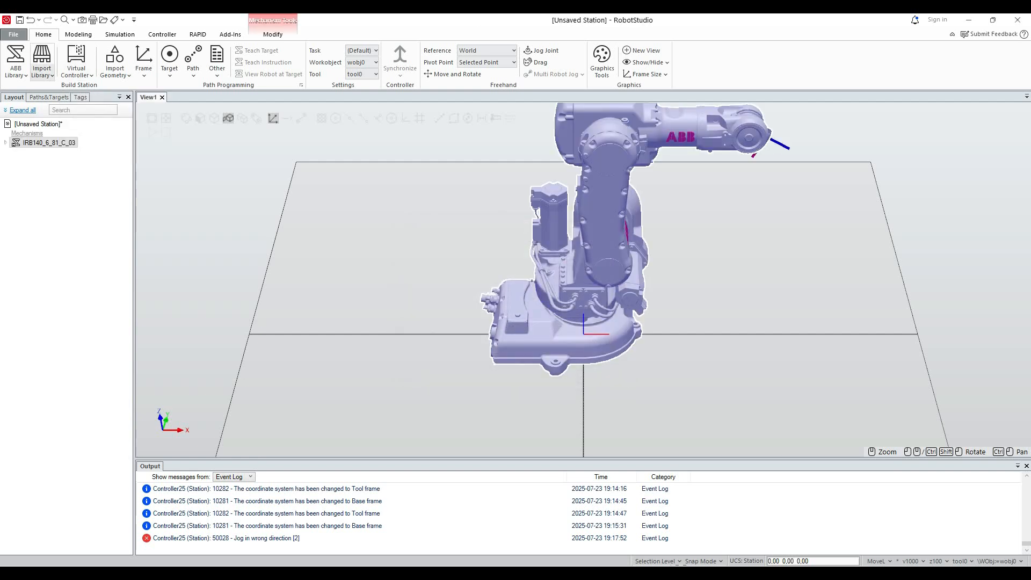
# Create a virtual controller from the layout, keeping the name Controller26 and the default options.
pyautogui.click(76, 63)
pyautogui.click(108, 95)
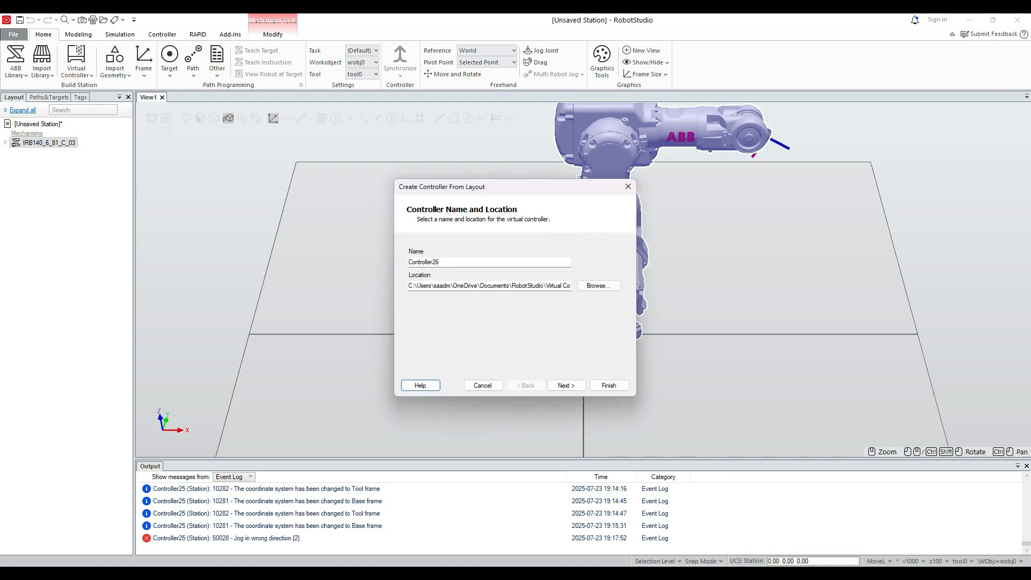
pyautogui.click(566, 385)
pyautogui.click(566, 385)
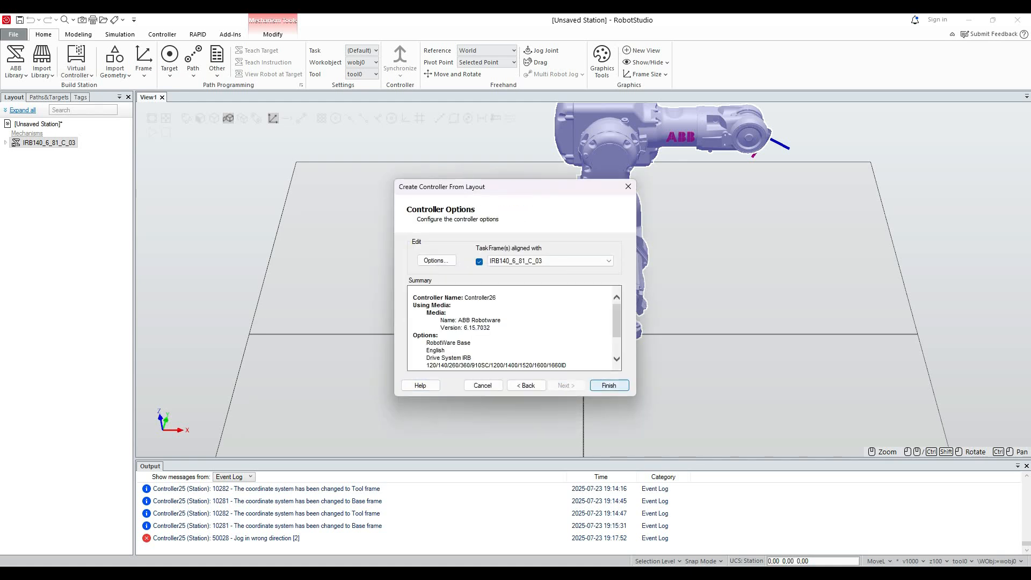
pyautogui.click(609, 385)
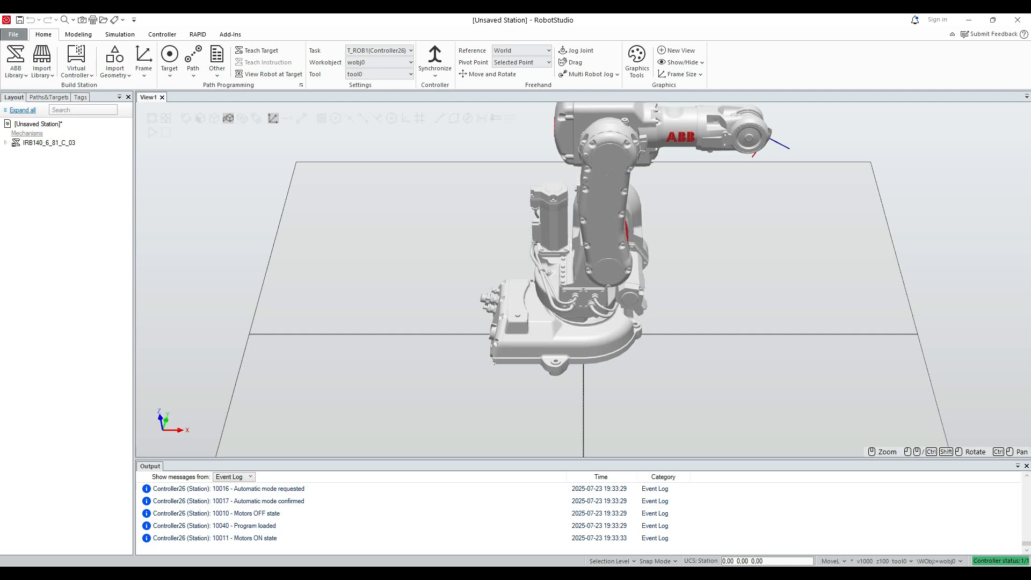
# Import the Binzel ID 22 arc welding gun and attach it to the IRB 140 robot, updating its position.
pyautogui.scroll(1, 618, 423)
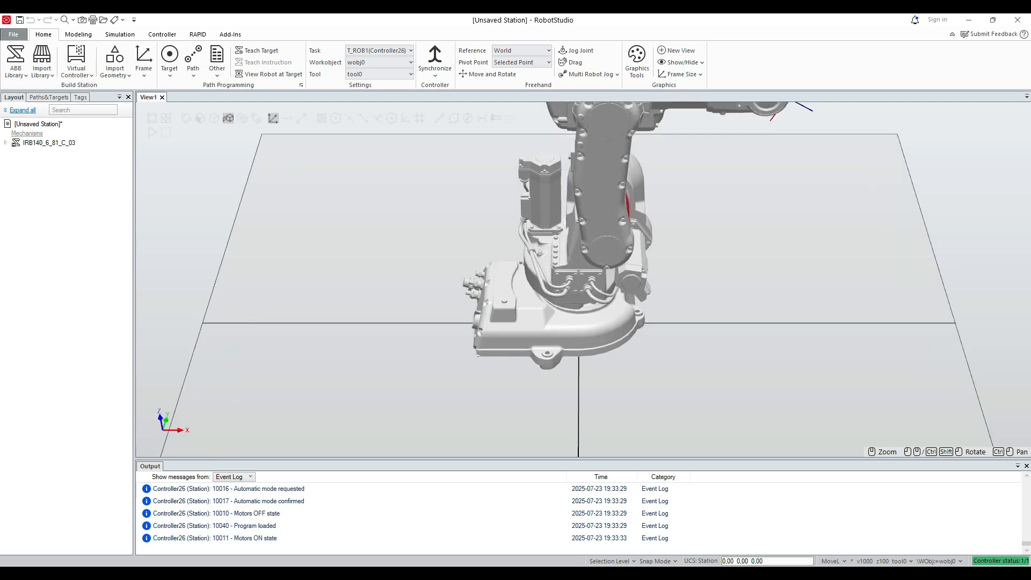
pyautogui.scroll(-1, 618, 423)
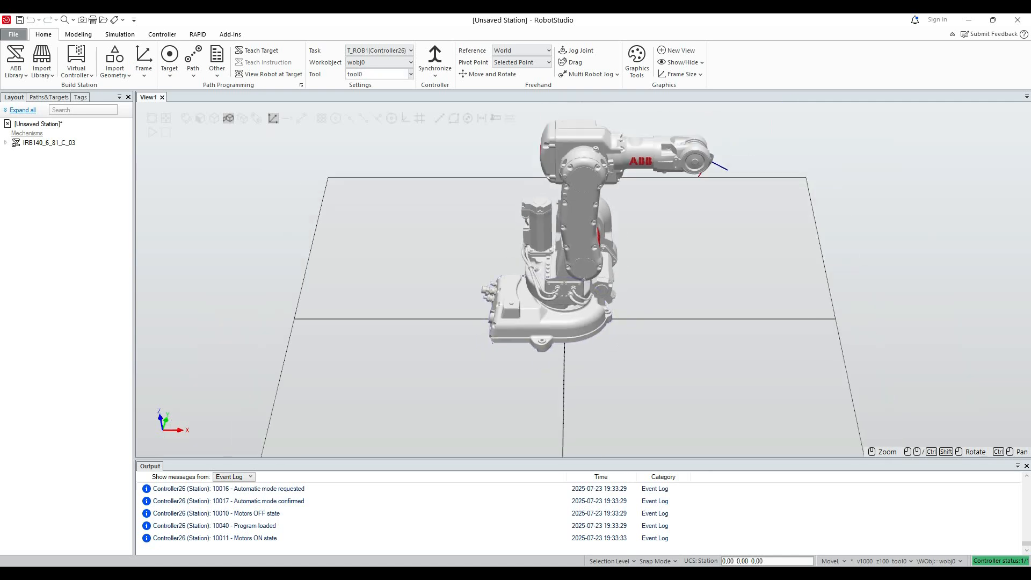
pyautogui.click(42, 65)
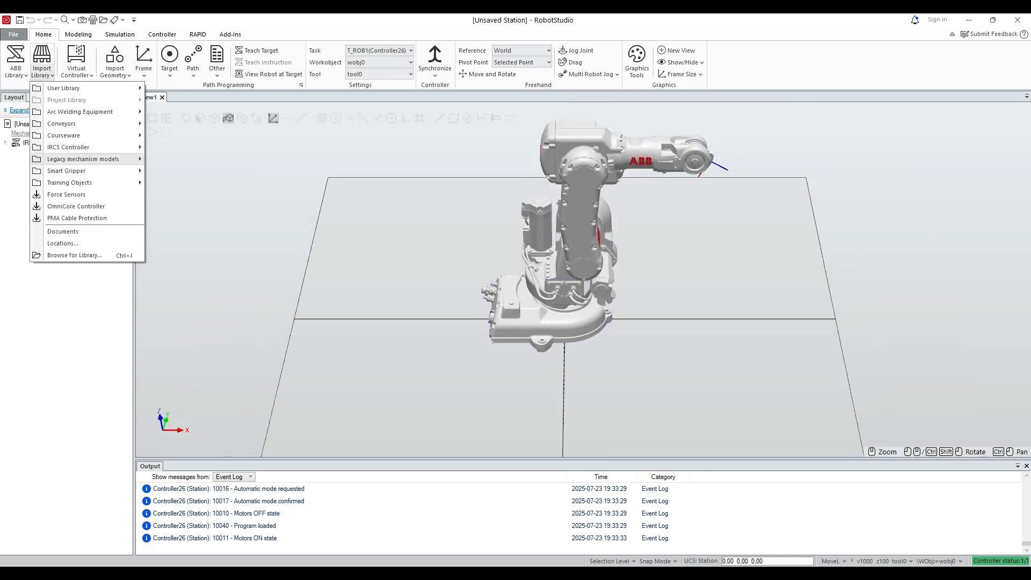
pyautogui.moveTo(81, 112)
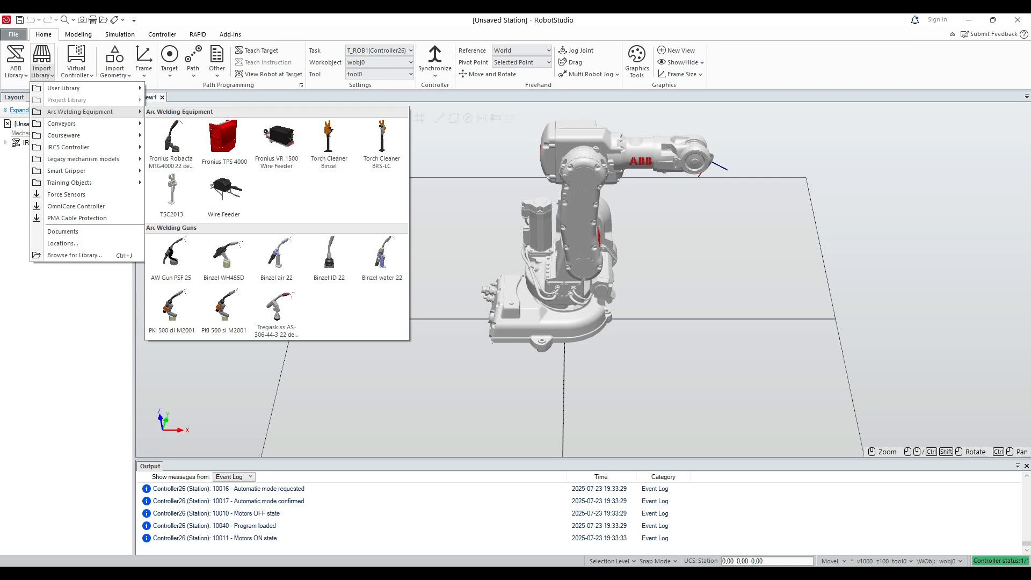
pyautogui.click(329, 256)
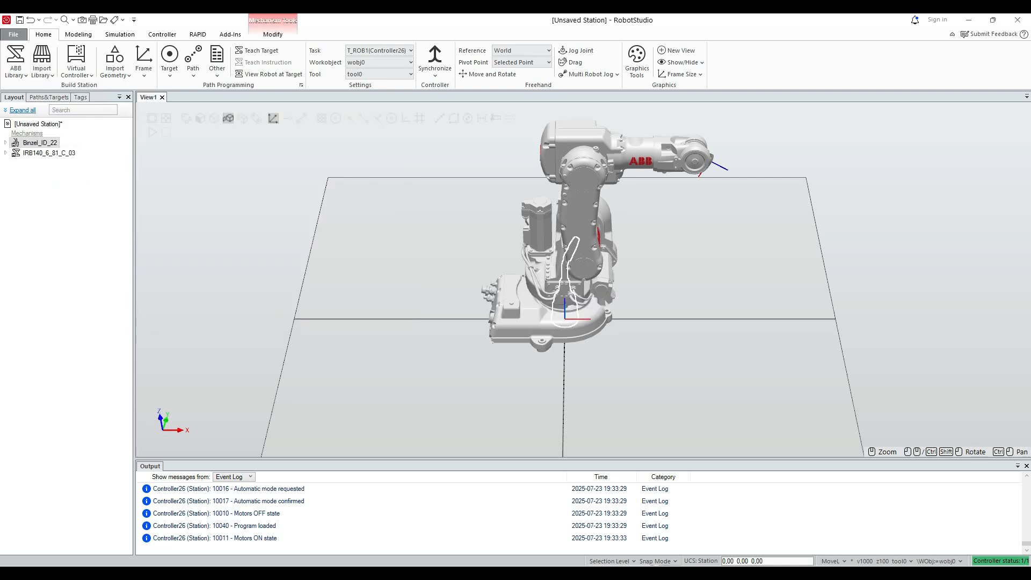
pyautogui.moveTo(40, 143); pyautogui.dragTo(47, 153)
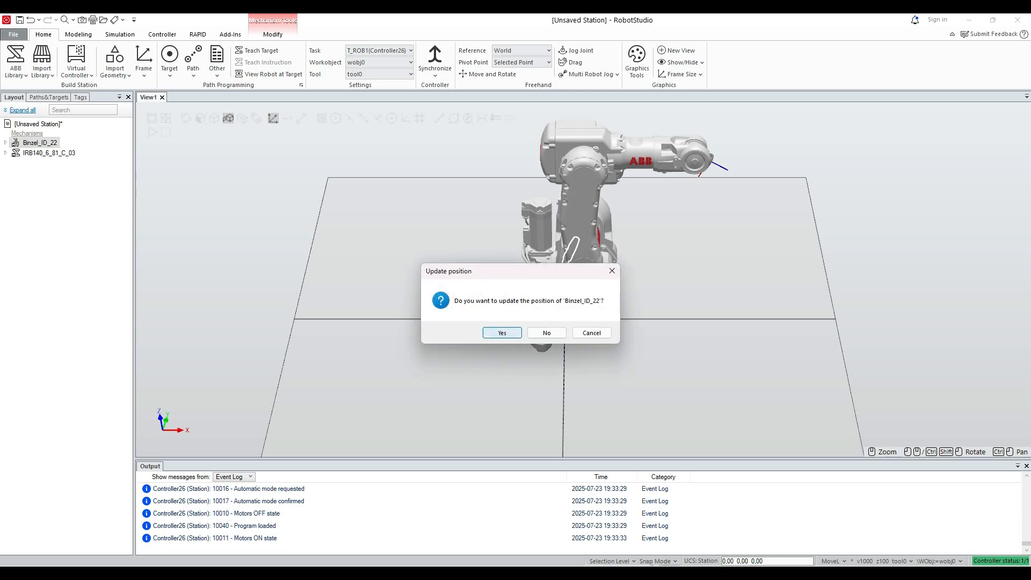
pyautogui.press('Return')
pyautogui.click(700, 330)
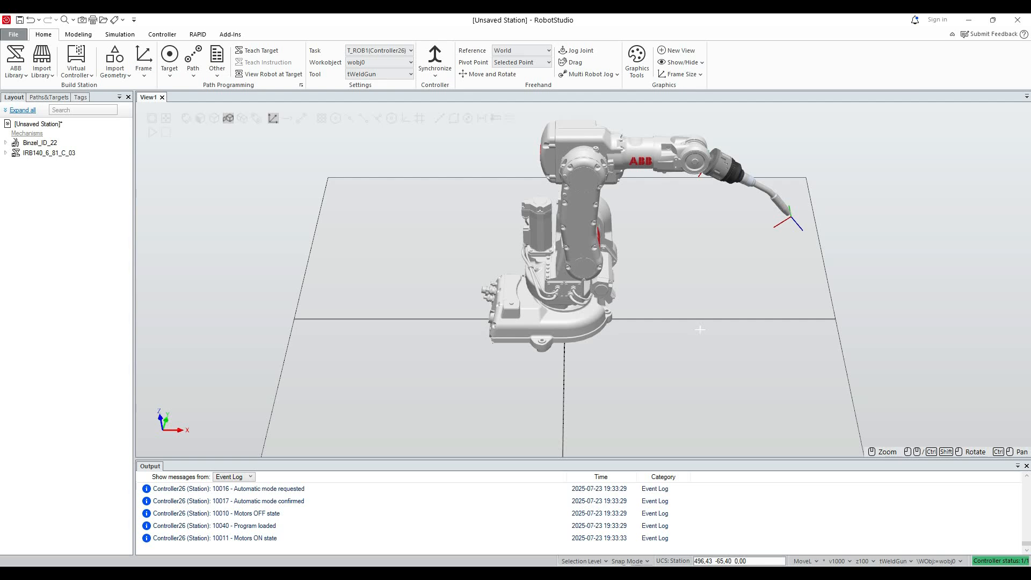
# Create a solid cone at the world origin with a diameter of 100 mm and a height of 300 mm.
pyautogui.click(78, 34)
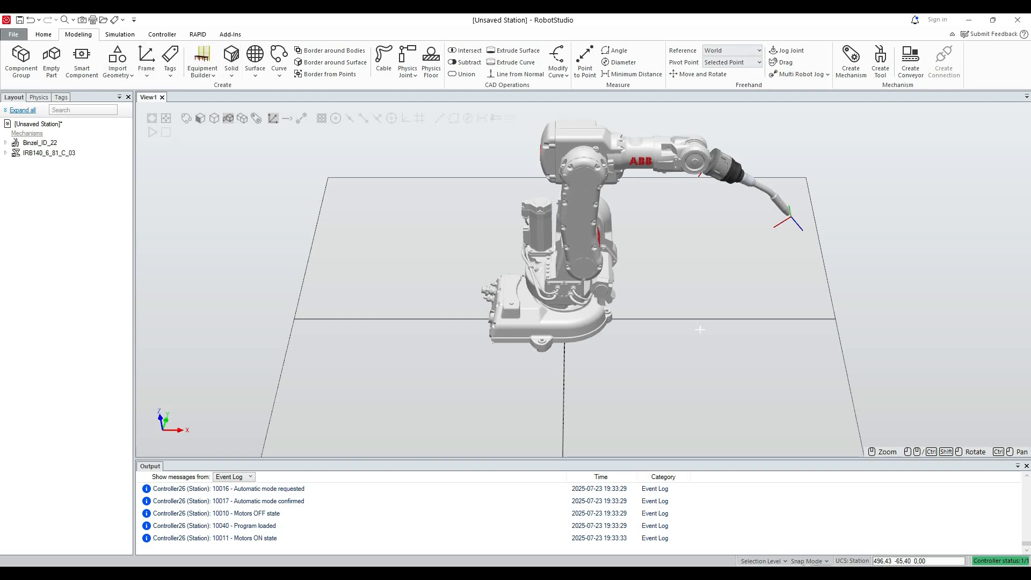
pyautogui.click(231, 59)
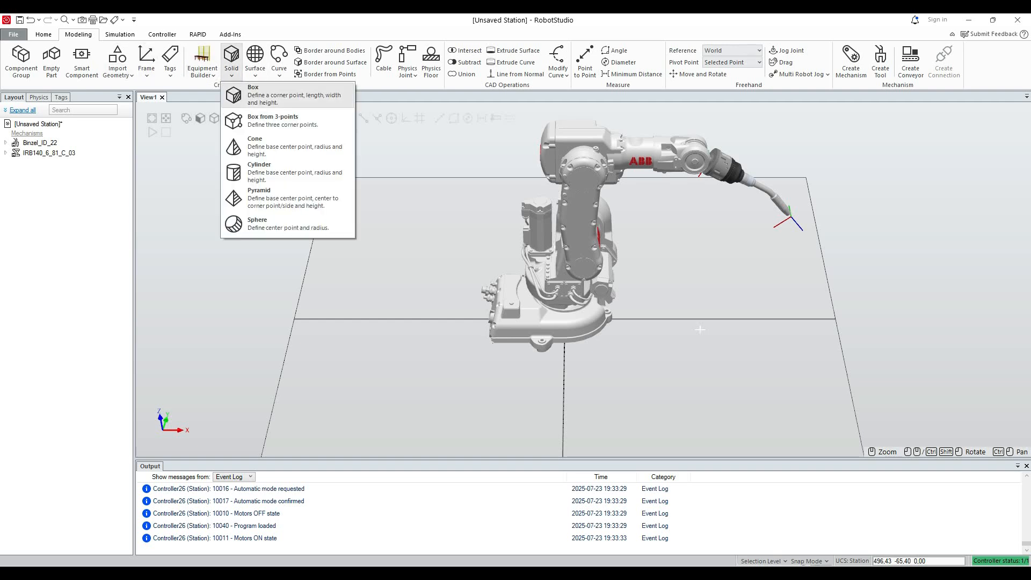
pyautogui.click(284, 146)
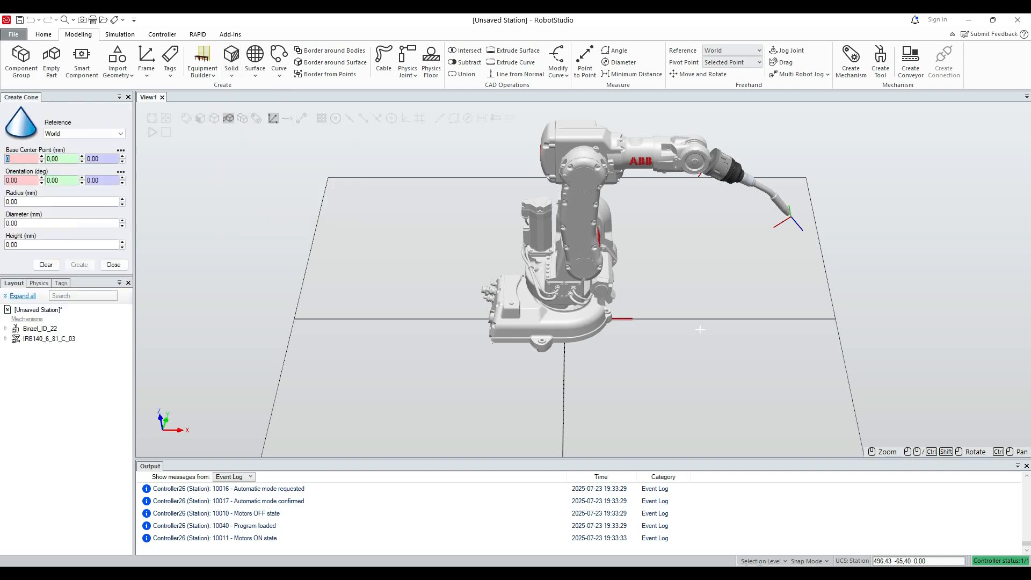
pyautogui.click(48, 223)
pyautogui.press('BackSpace')
pyautogui.write('100')
pyautogui.press('Tab')
pyautogui.press('BackSpace')
pyautogui.write('300')
pyautogui.press('Tab')
pyautogui.press('Return')
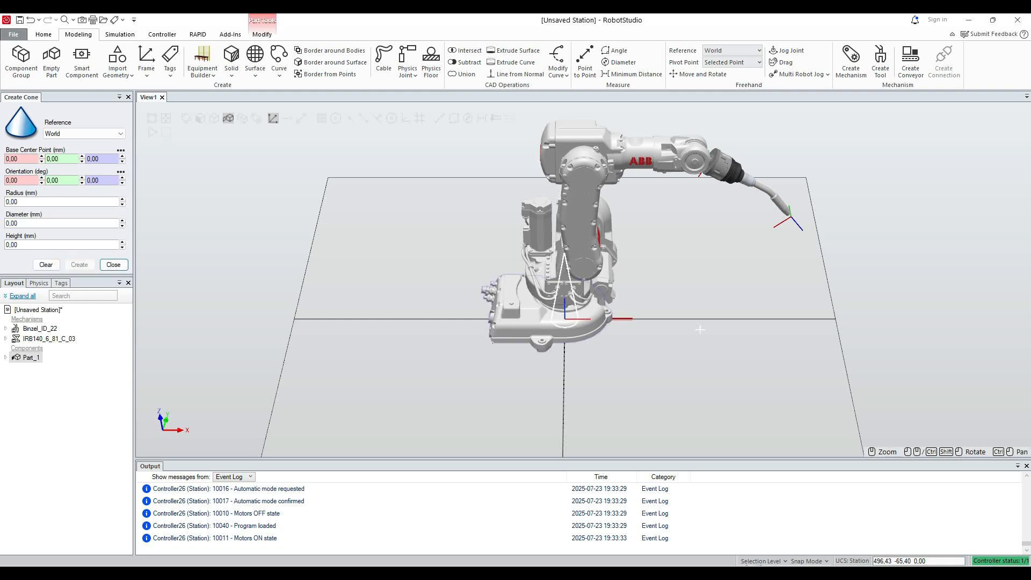
# Move the cone about 592 mm along the world X axis, in front of the robot.
pyautogui.click(44, 34)
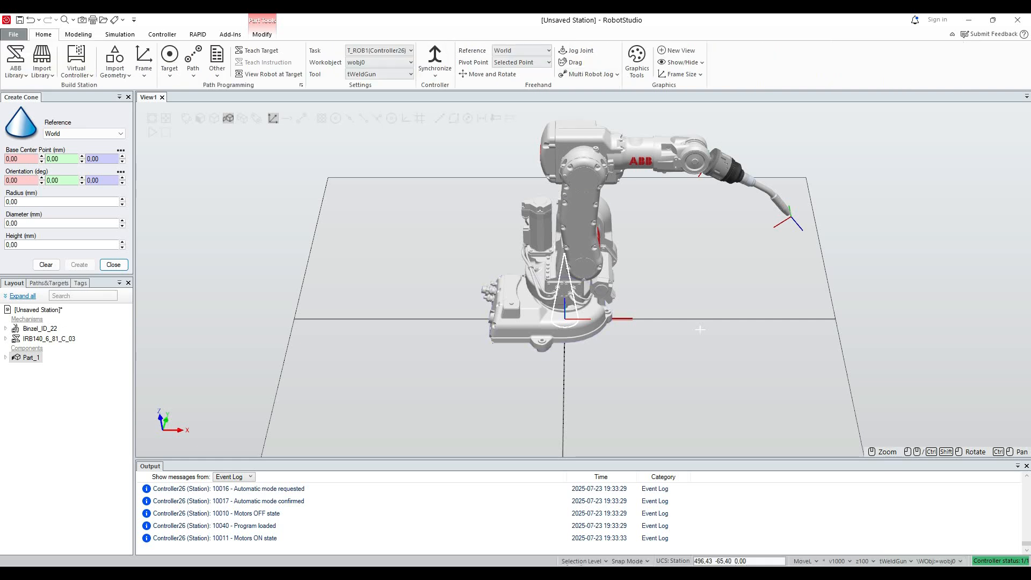
pyautogui.click(488, 74)
pyautogui.moveTo(629, 319); pyautogui.dragTo(789, 319)
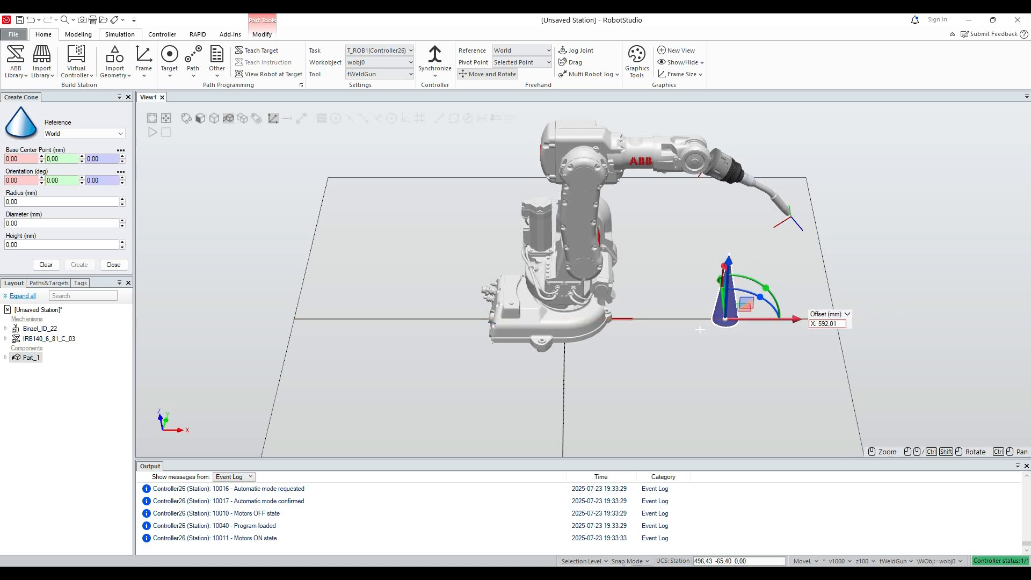
# Start the virtual IRC5 FlexPendant for the controller.
pyautogui.click(119, 34)
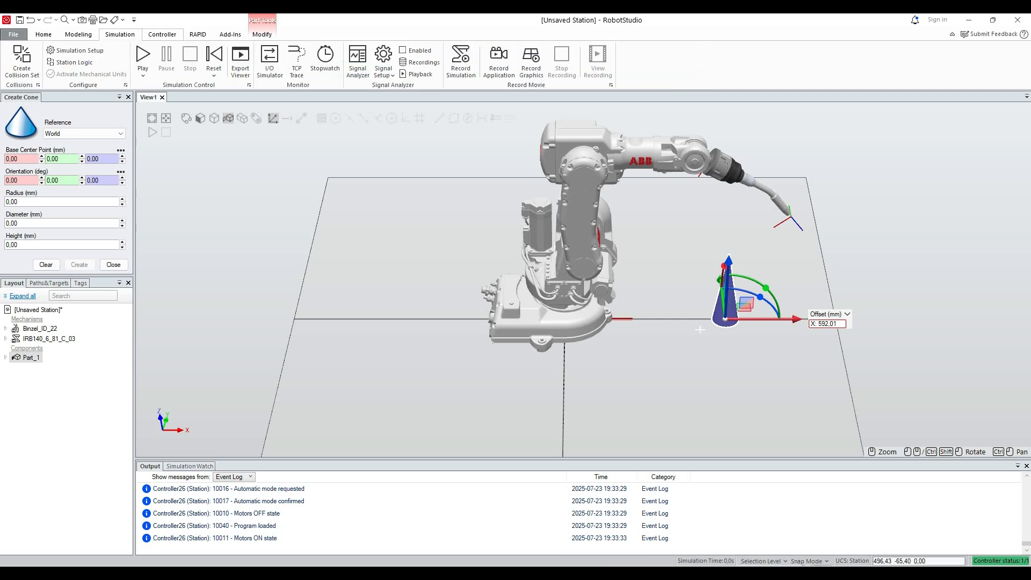
pyautogui.click(162, 34)
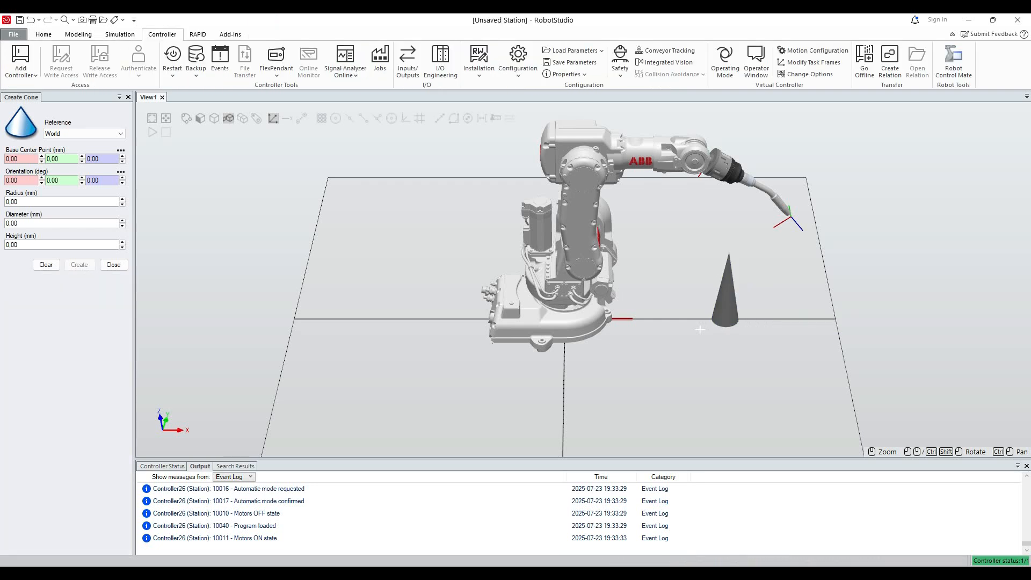
pyautogui.click(276, 60)
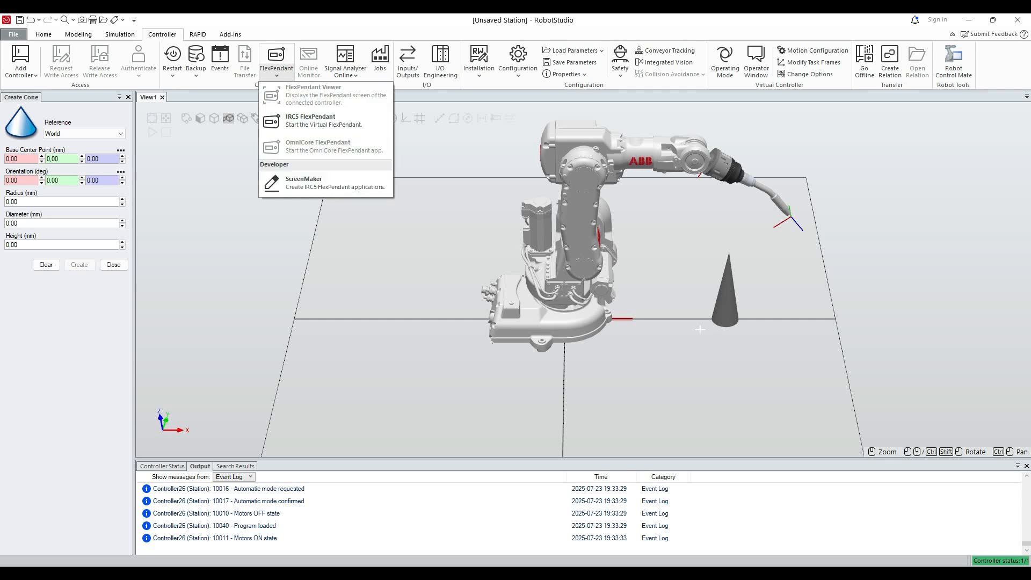
pyautogui.click(310, 120)
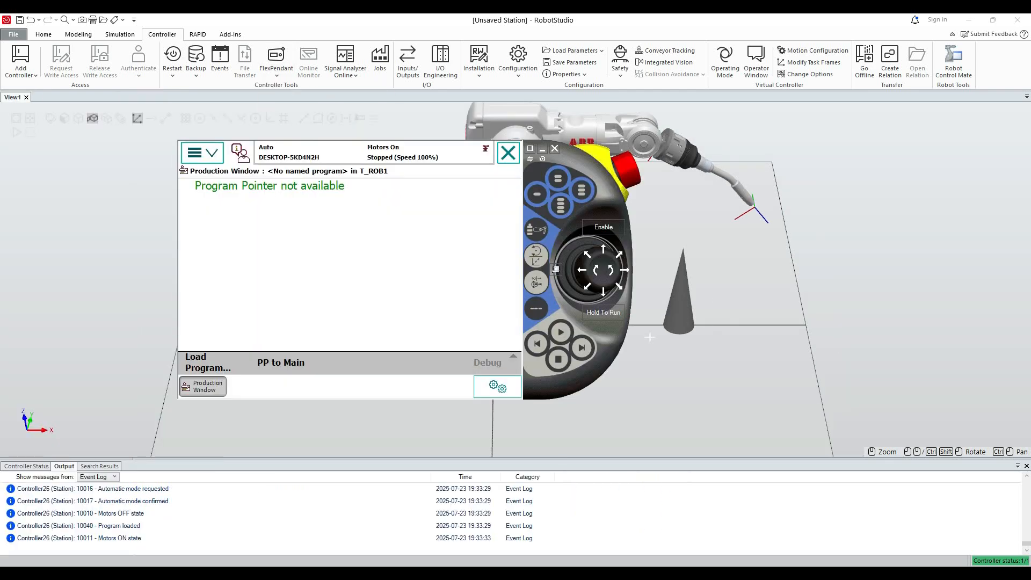
# Arrange the FlexPendant window beside the robot and cone so that both stay in sight.
pyautogui.scroll(1, 649, 337)
pyautogui.moveTo(650, 337)
pyautogui.keyDown('ctrl'); pyautogui.mouseDown()
pyautogui.moveTo(649, 354)
pyautogui.moveTo(654, 322)
pyautogui.mouseUp(); pyautogui.keyUp('ctrl')
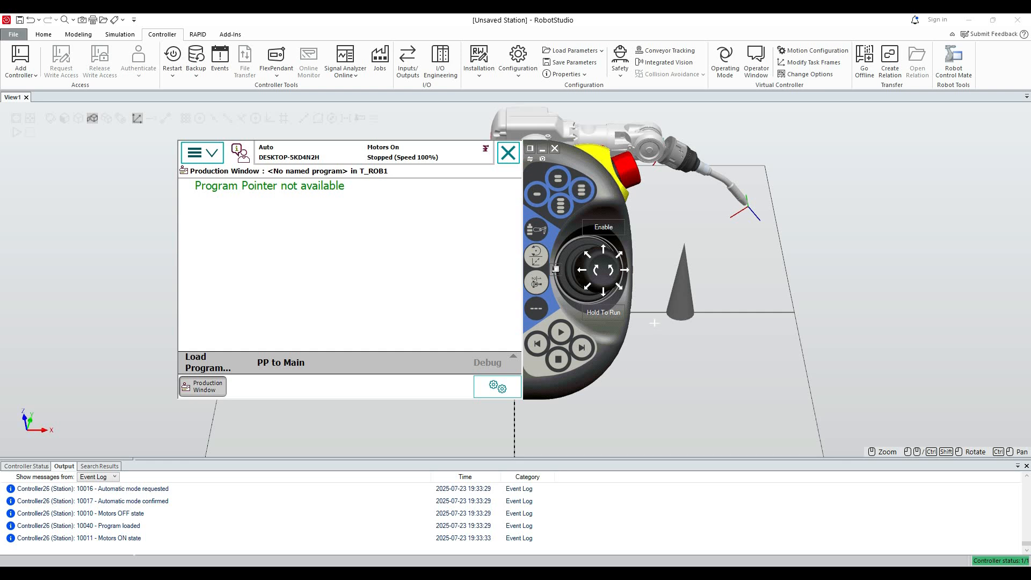
pyautogui.moveTo(555, 269); pyautogui.dragTo(378, 235)
pyautogui.keyDown('ctrl'); pyautogui.moveTo(654, 323); pyautogui.dragTo(847, 345); pyautogui.keyUp('ctrl')
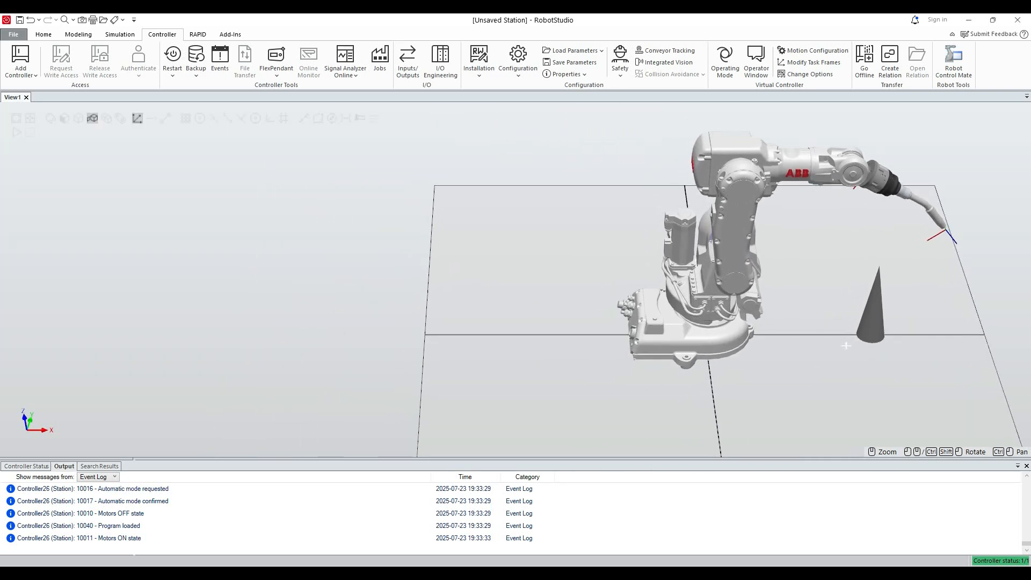
pyautogui.hotkey('alt', 'Tab')
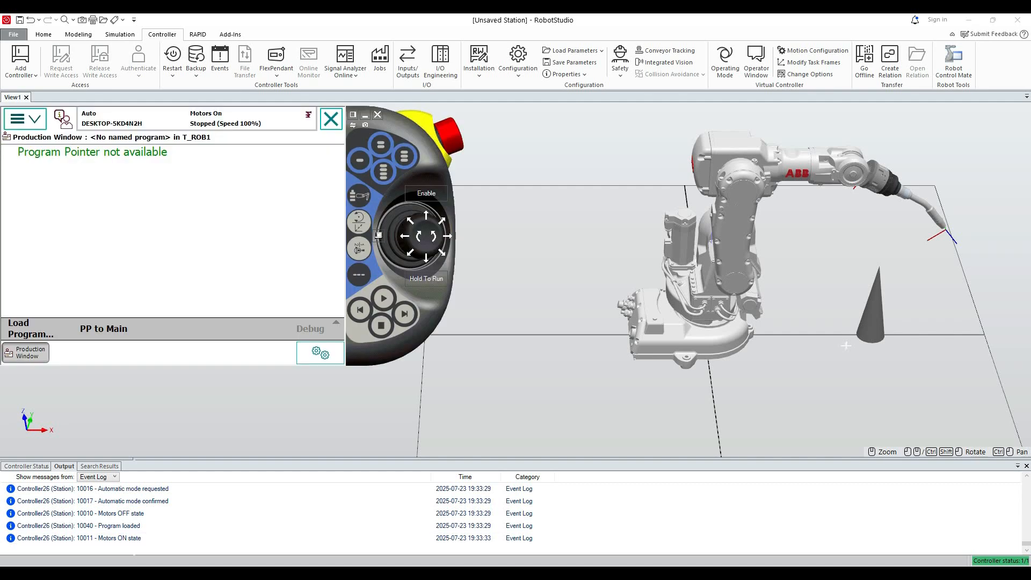
# Open the main routine in the FlexPendant's Program Editor, and bring up the Jogging settings.
pyautogui.click(25, 119)
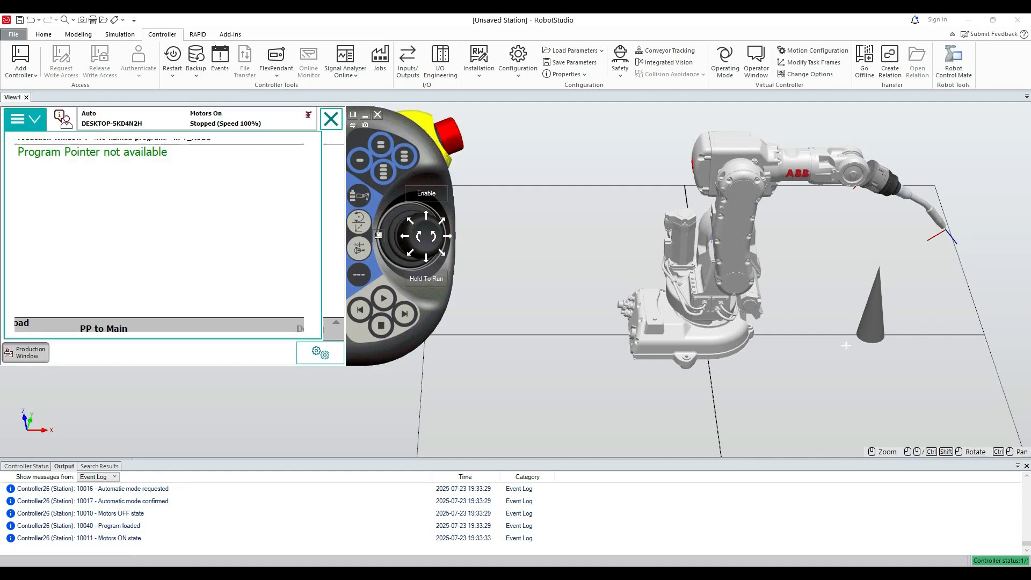
pyautogui.click(73, 236)
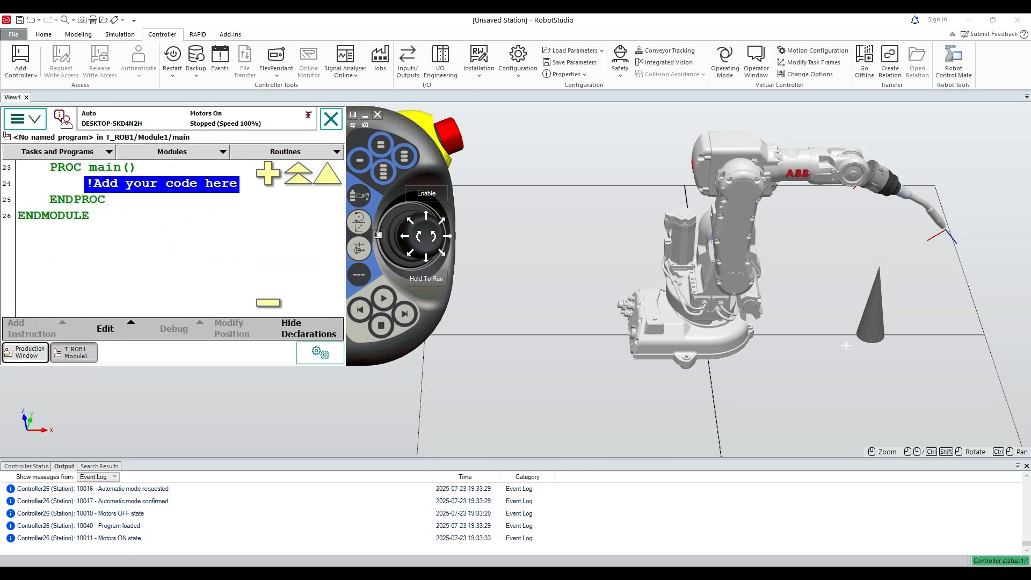
pyautogui.click(25, 120)
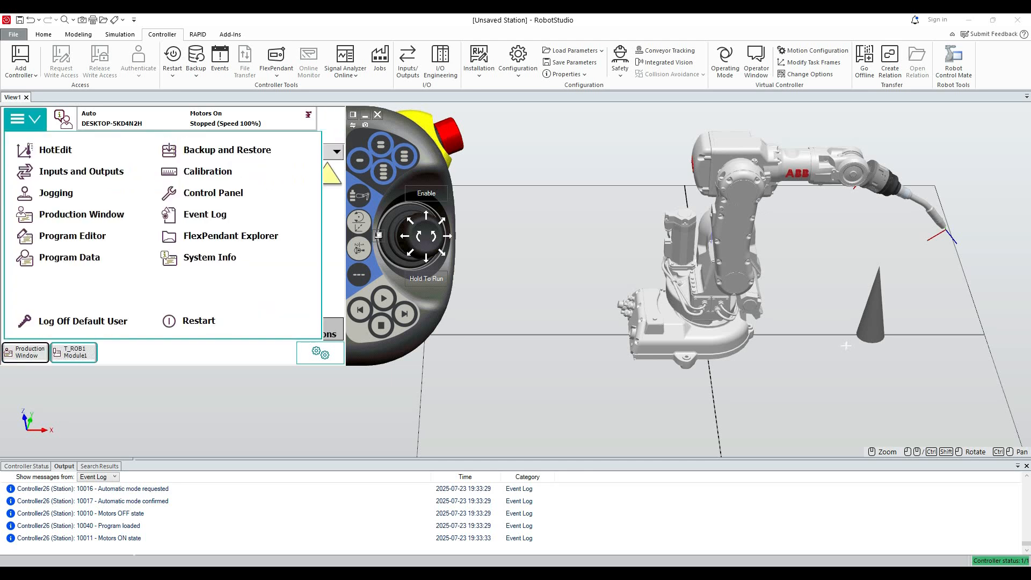
pyautogui.click(56, 193)
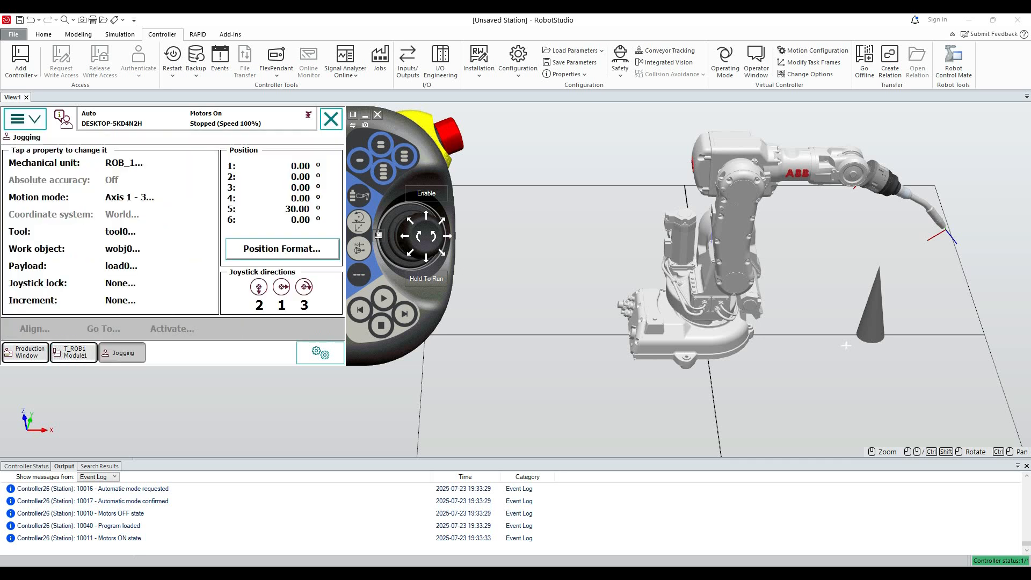
pyautogui.press('Return')
# Switch the controller to manual mode and enable the motors on the FlexPendant.
pyautogui.click(426, 194)
pyautogui.click(378, 235)
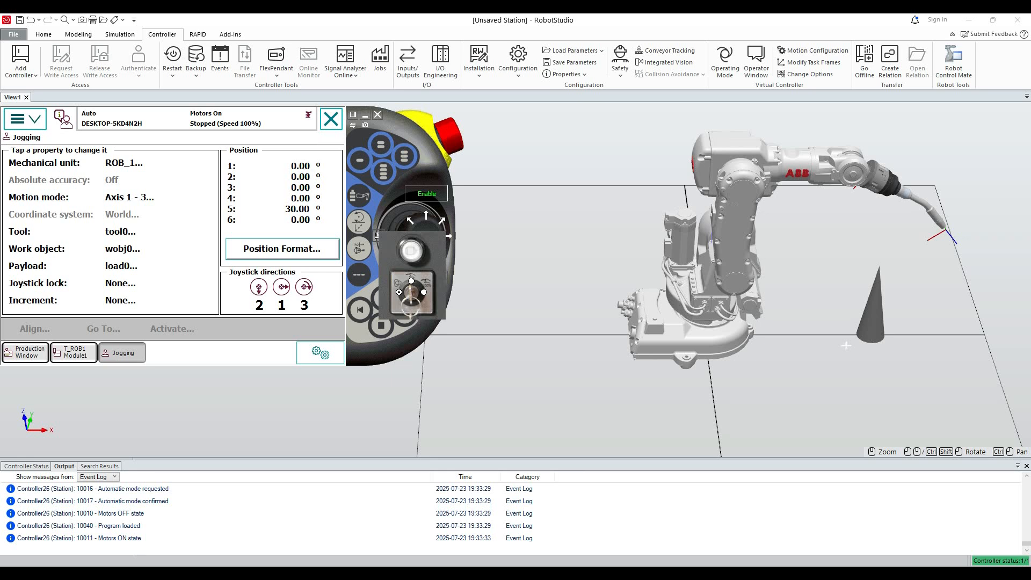
pyautogui.click(411, 281)
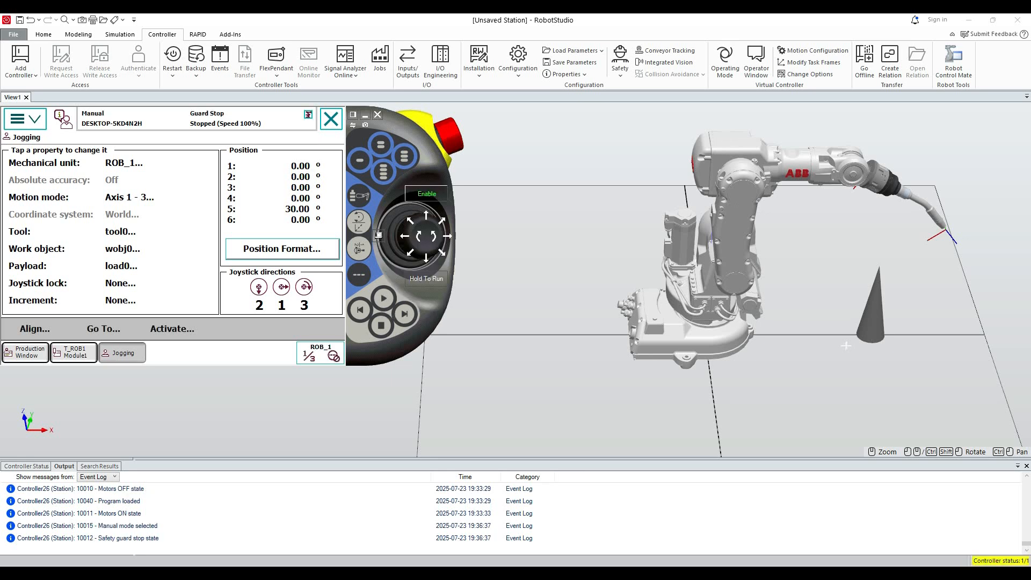
pyautogui.click(426, 193)
pyautogui.click(426, 193)
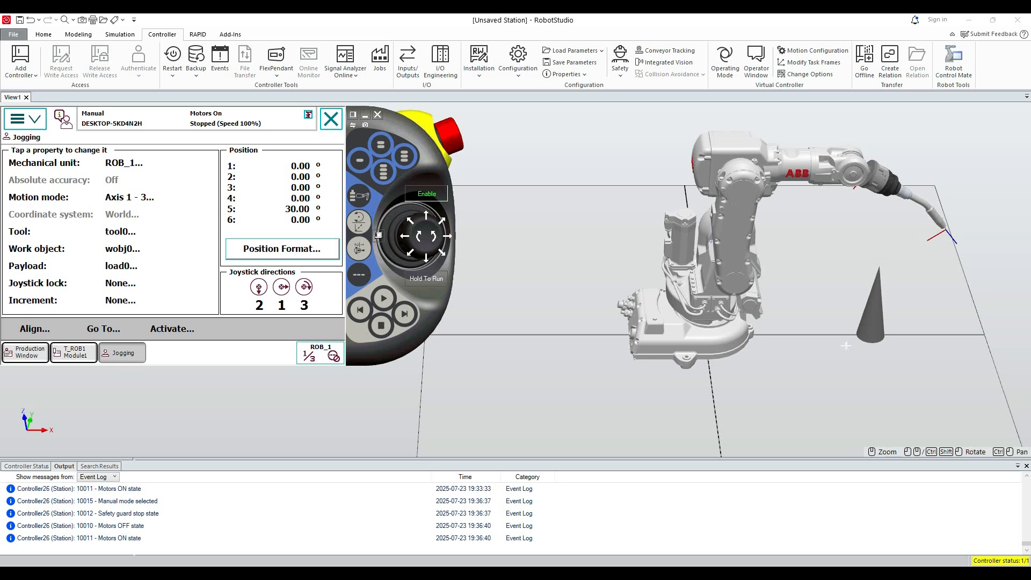
# Declare a new tool named toolGun in Module1 from the jogging tool selection.
pyautogui.click(120, 231)
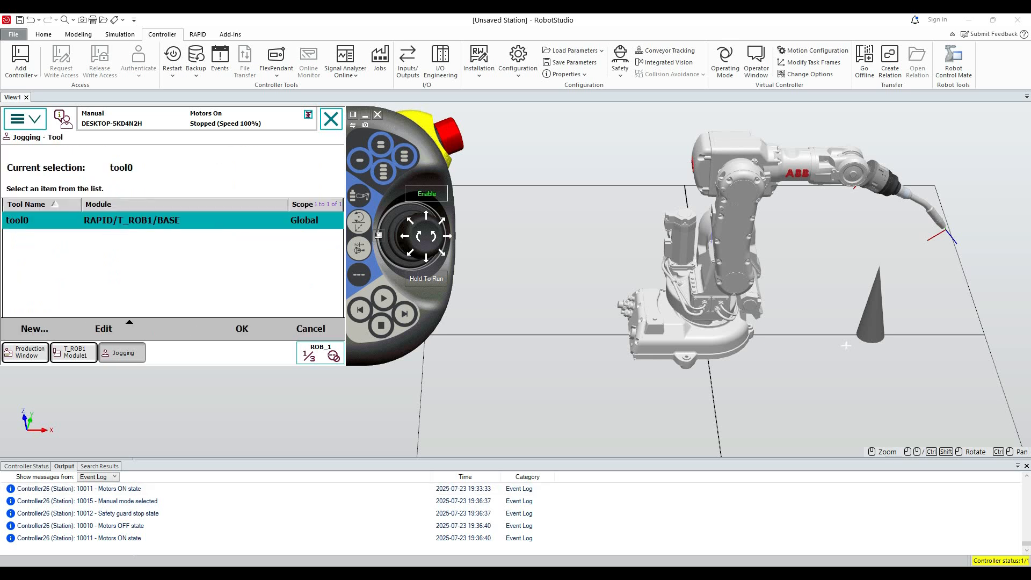
pyautogui.click(34, 328)
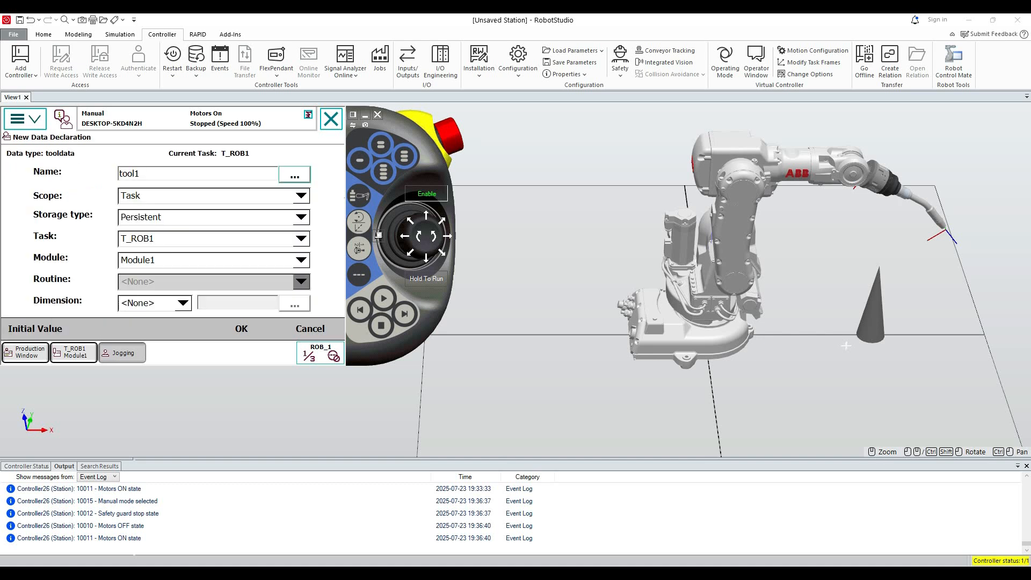
pyautogui.press('BackSpace')
pyautogui.write('Gun')
pyautogui.click(241, 329)
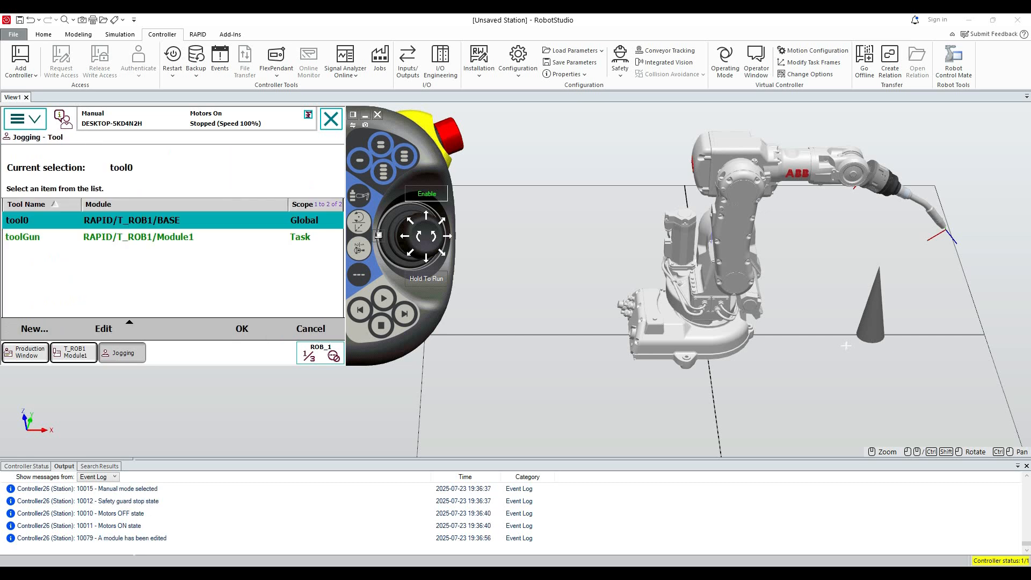
# Set the mass of the toolGun tool data to 1.
pyautogui.click(103, 329)
pyautogui.click(43, 238)
pyautogui.click(43, 237)
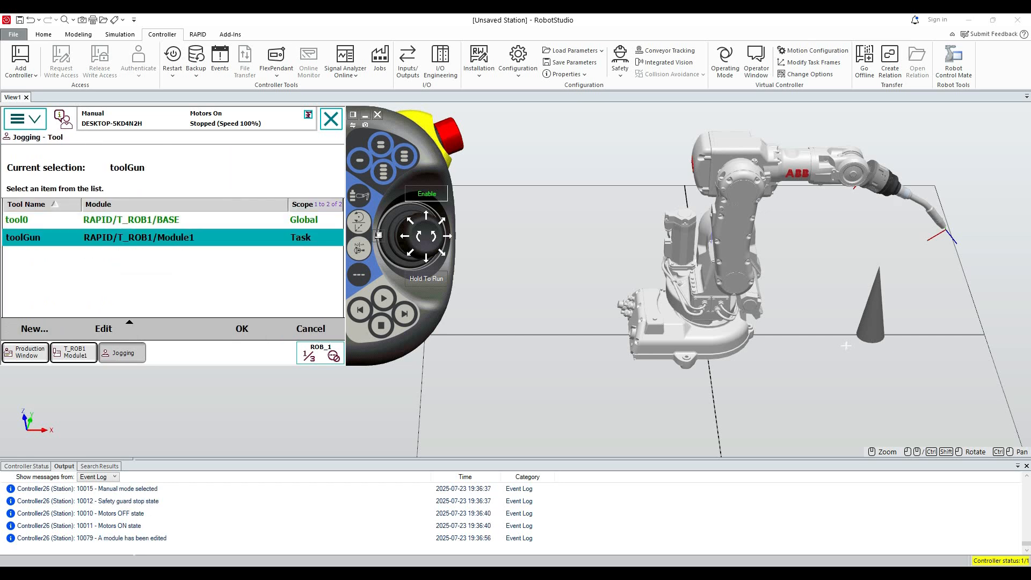
pyautogui.click(104, 329)
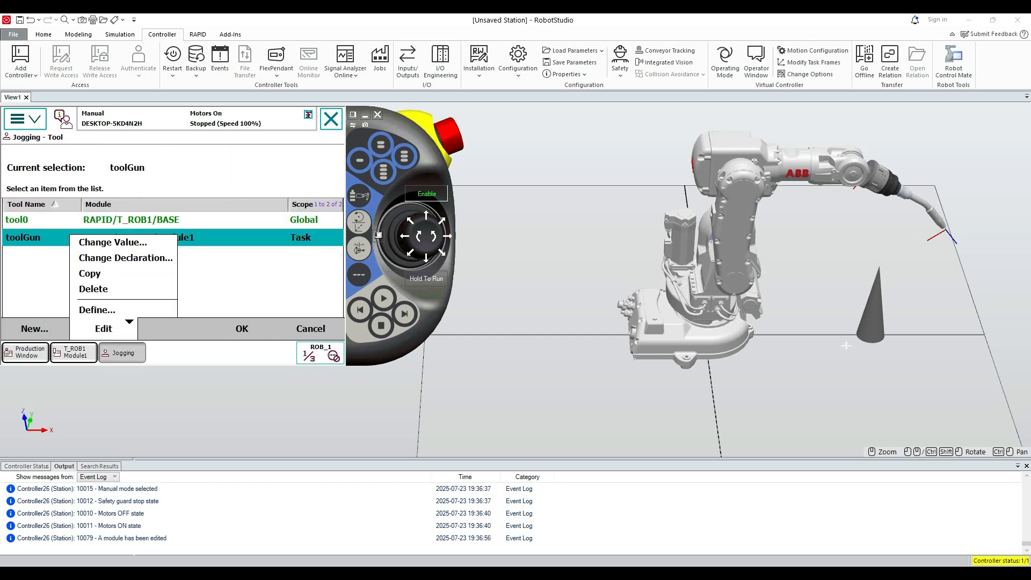
pyautogui.click(113, 242)
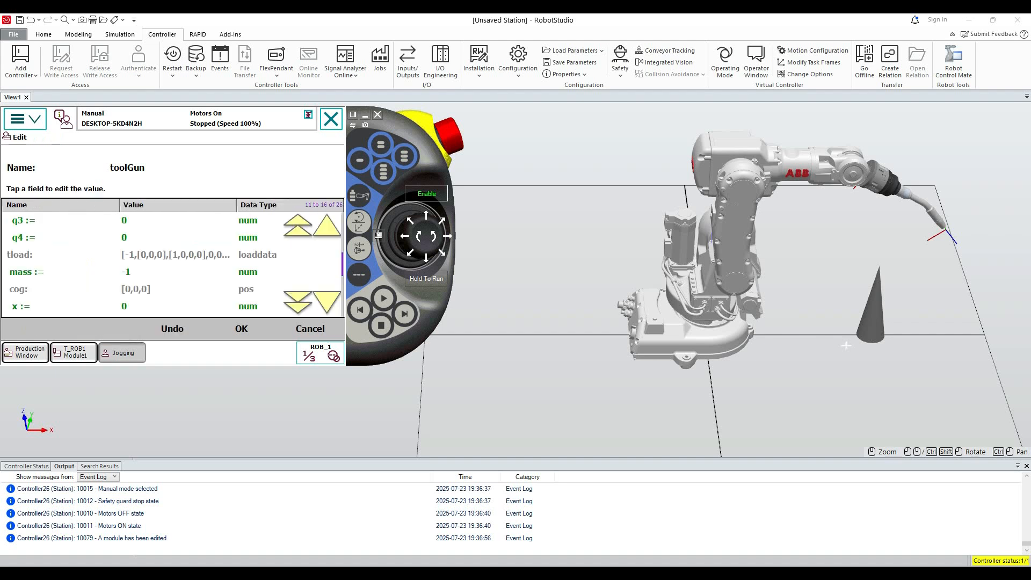
pyautogui.click(135, 272)
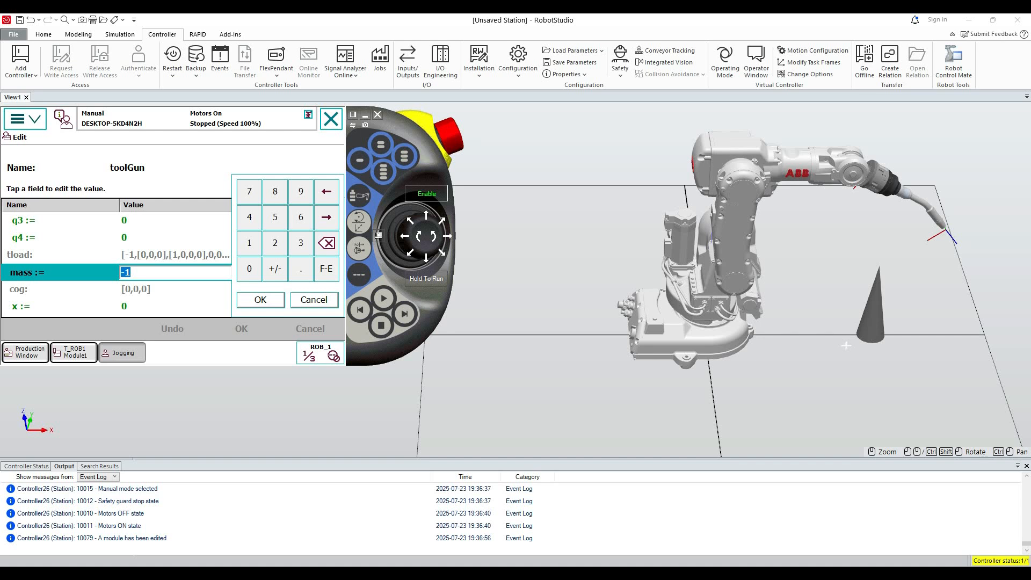
pyautogui.write('1')
pyautogui.press('Return')
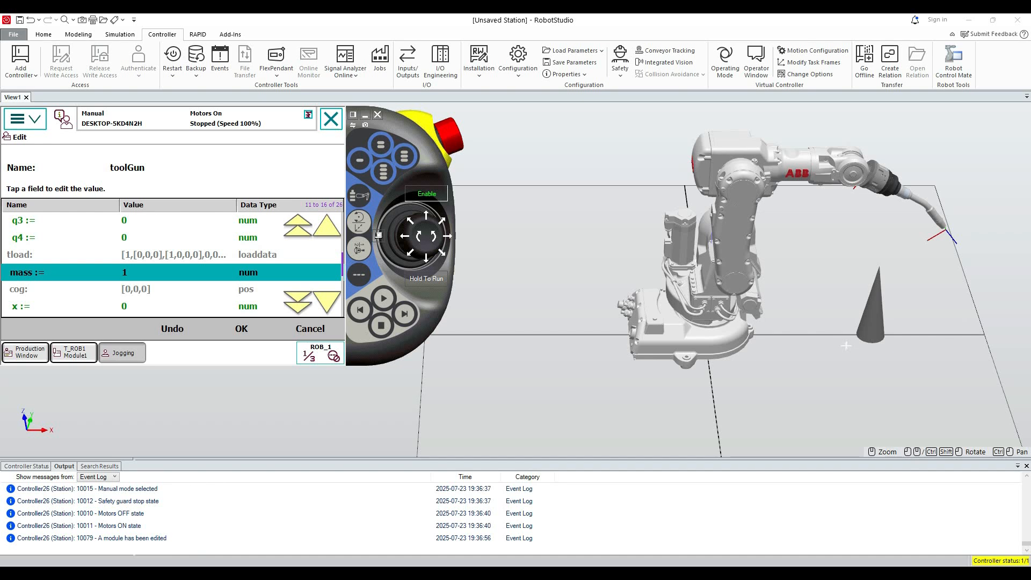
pyautogui.click(241, 329)
# Open the tool frame definition for toolGun and choose the TCP (default orient.) method with 4 points.
pyautogui.click(104, 325)
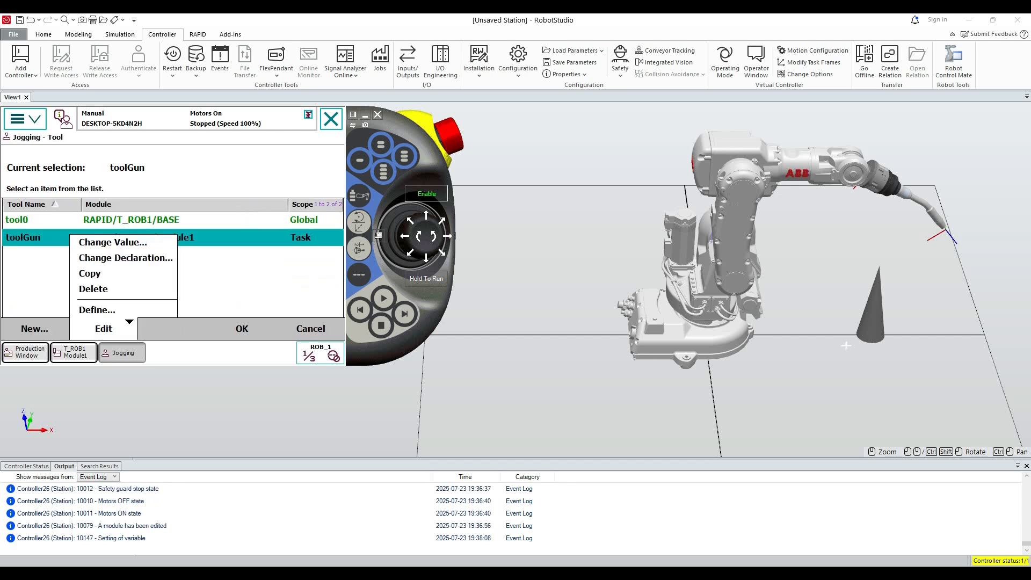
pyautogui.click(92, 308)
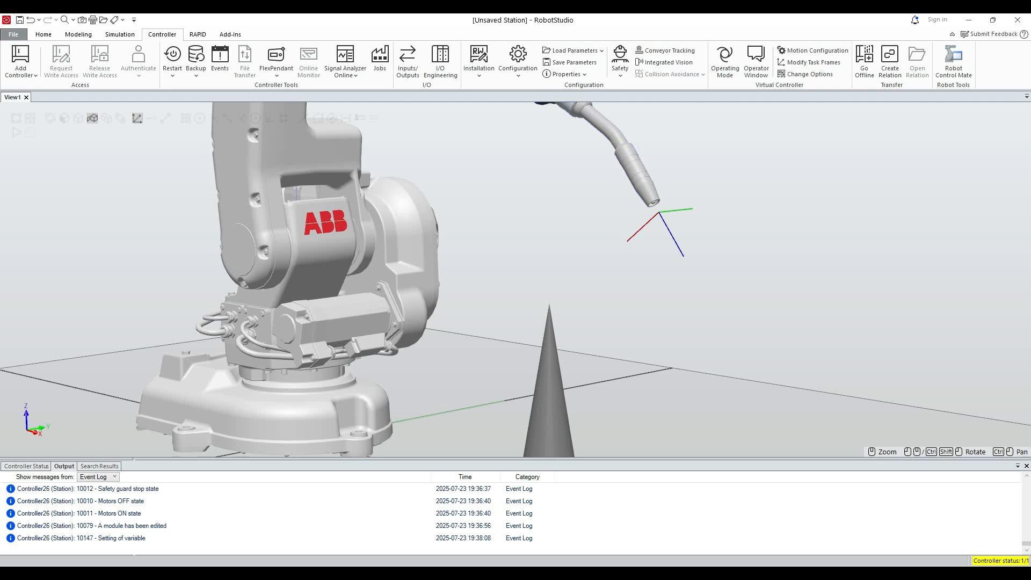
pyautogui.keyDown('ctrl'); pyautogui.keyDown('shift'); pyautogui.moveTo(516, 279); pyautogui.dragTo(531, 308); pyautogui.keyUp('shift'); pyautogui.keyUp('ctrl')
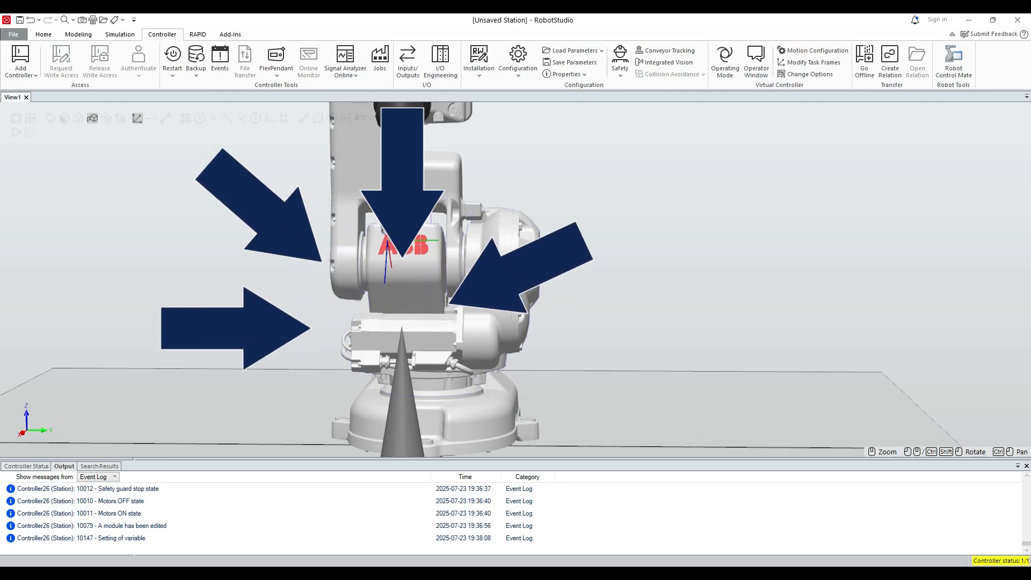
pyautogui.scroll(-3, 333, 431)
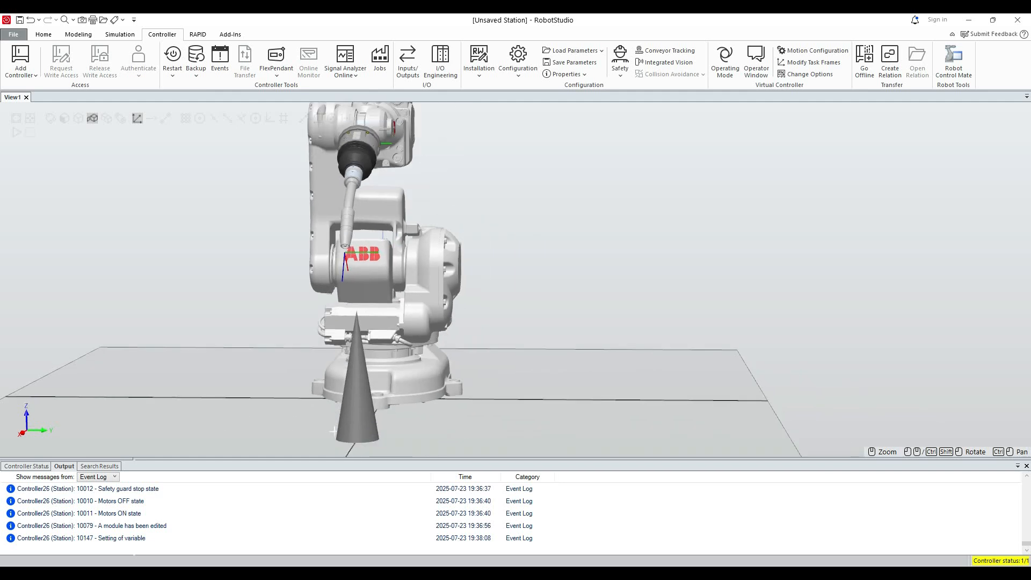
pyautogui.keyDown('ctrl'); pyautogui.keyDown('shift'); pyautogui.moveTo(334, 431); pyautogui.dragTo(172, 413); pyautogui.keyUp('shift'); pyautogui.keyUp('ctrl')
pyautogui.keyDown('ctrl'); pyautogui.moveTo(236, 293); pyautogui.dragTo(485, 337); pyautogui.keyUp('ctrl')
pyautogui.scroll(-1, 686, 350)
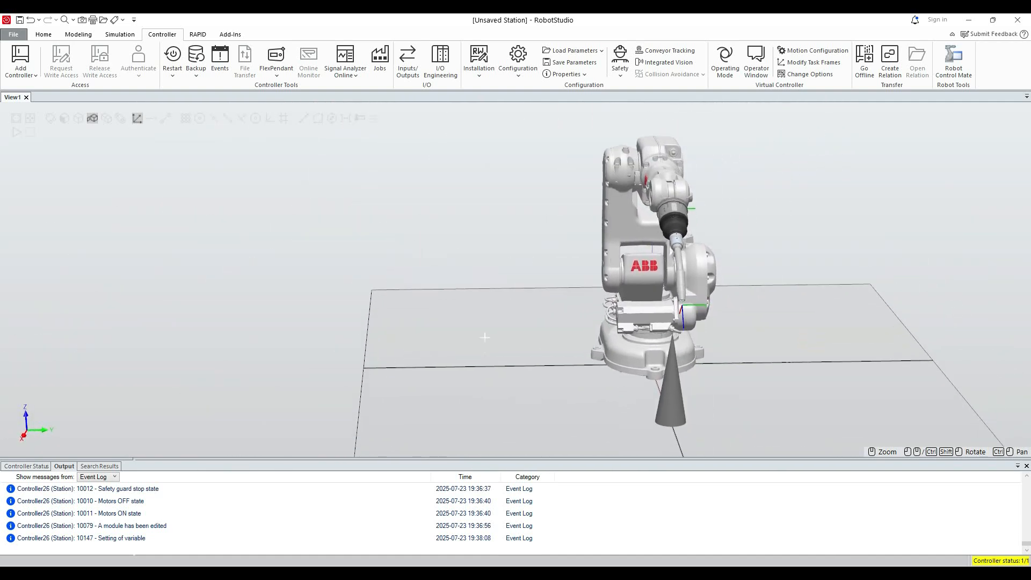
pyautogui.hotkey('alt', 'Tab')
pyautogui.click(195, 212)
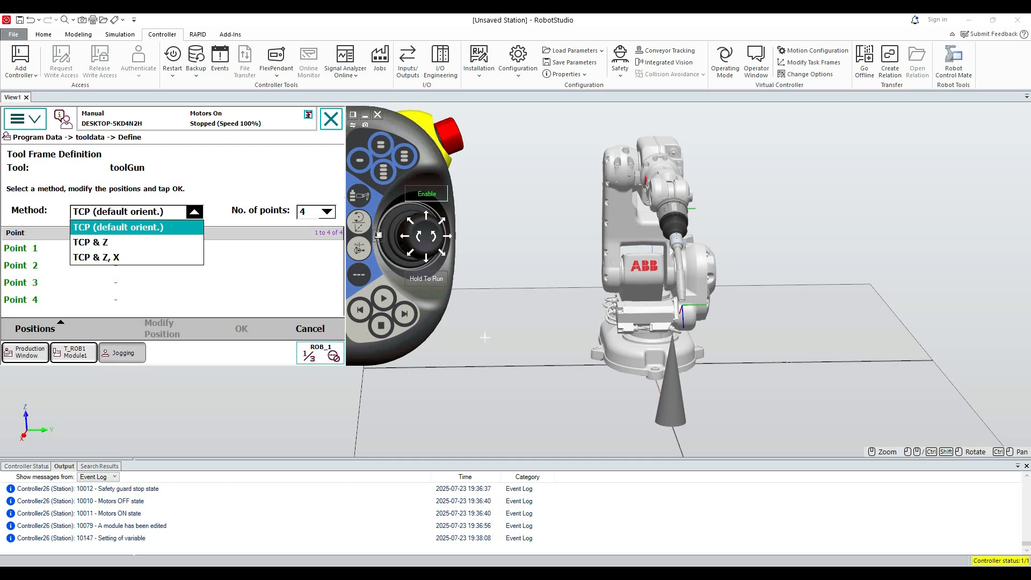
pyautogui.click(128, 227)
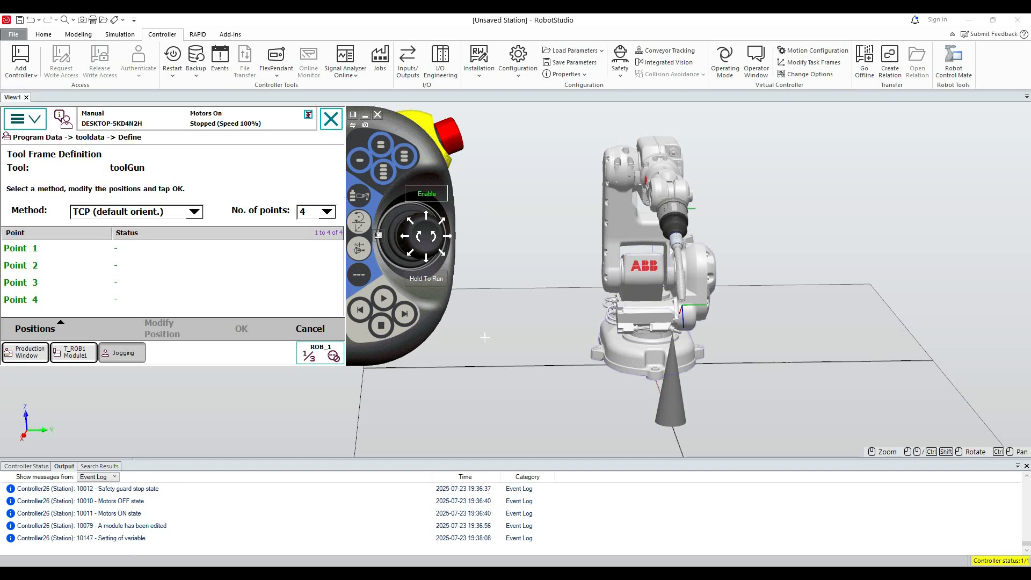
# Jog robot axes 1–3 to line the welding gun up with the cone and lower its tip toward the cone's point.
pyautogui.scroll(5, 485, 336)
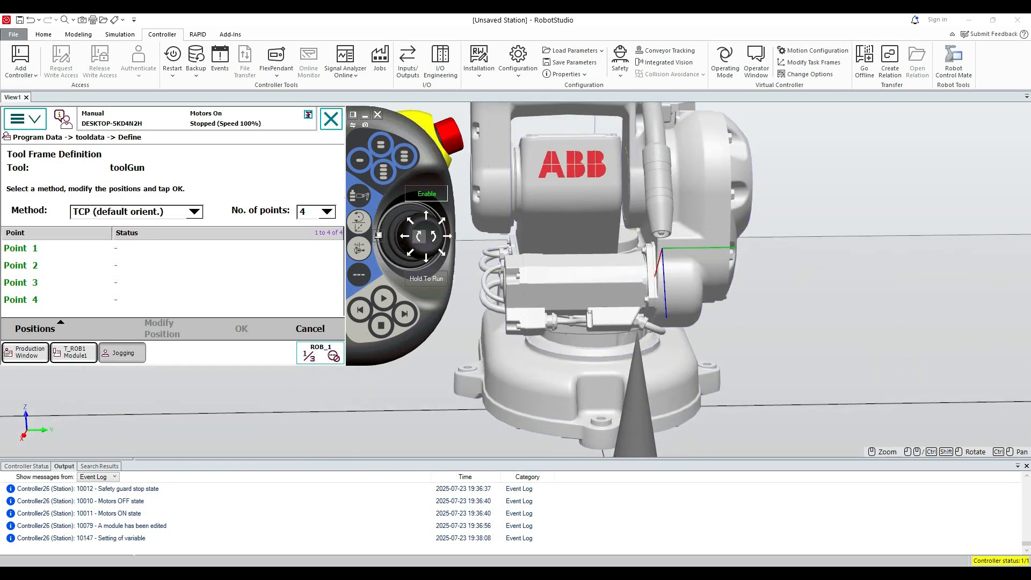
pyautogui.click(405, 236)
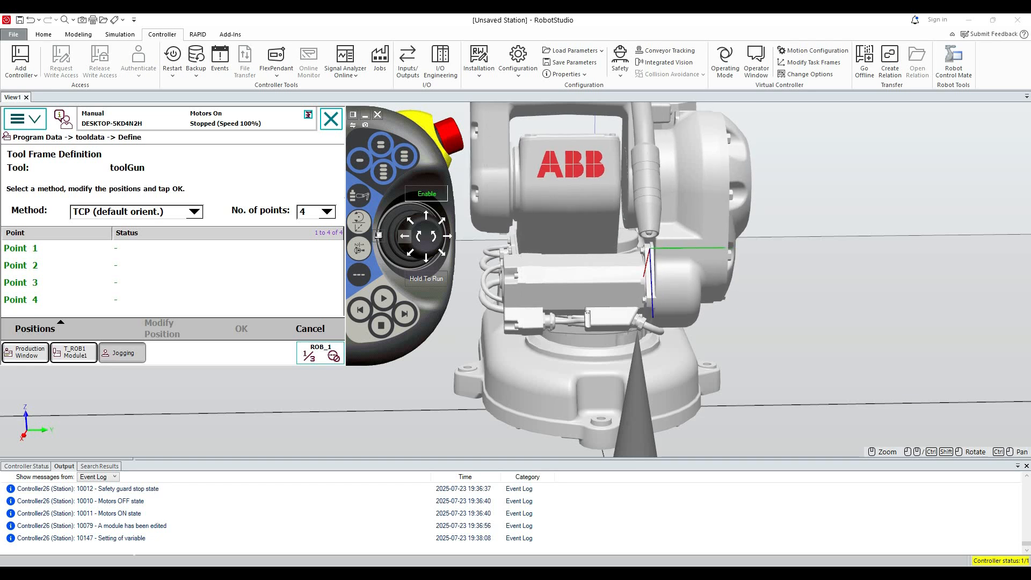
pyautogui.click(419, 236)
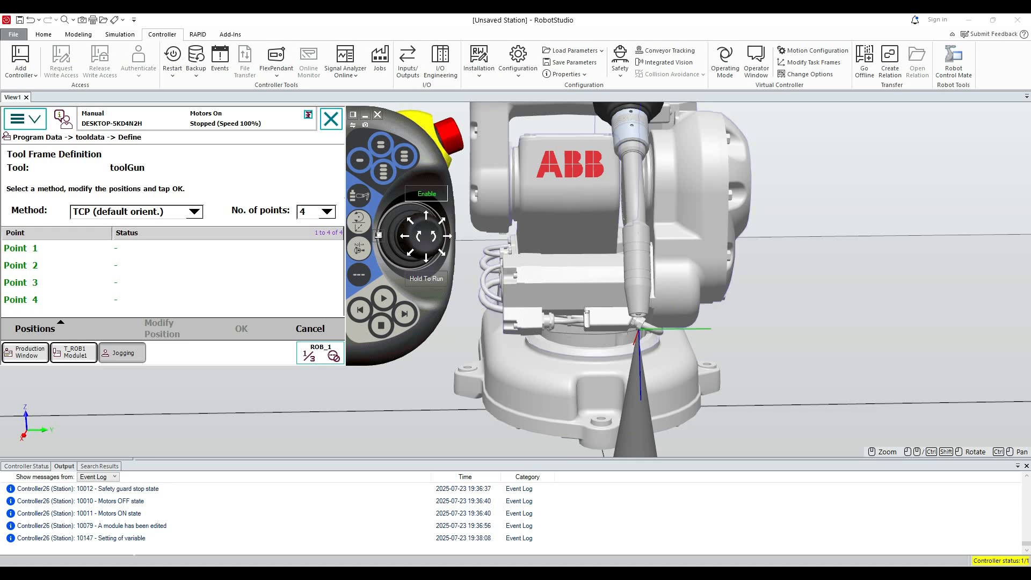
pyautogui.click(426, 258)
pyautogui.click(426, 258)
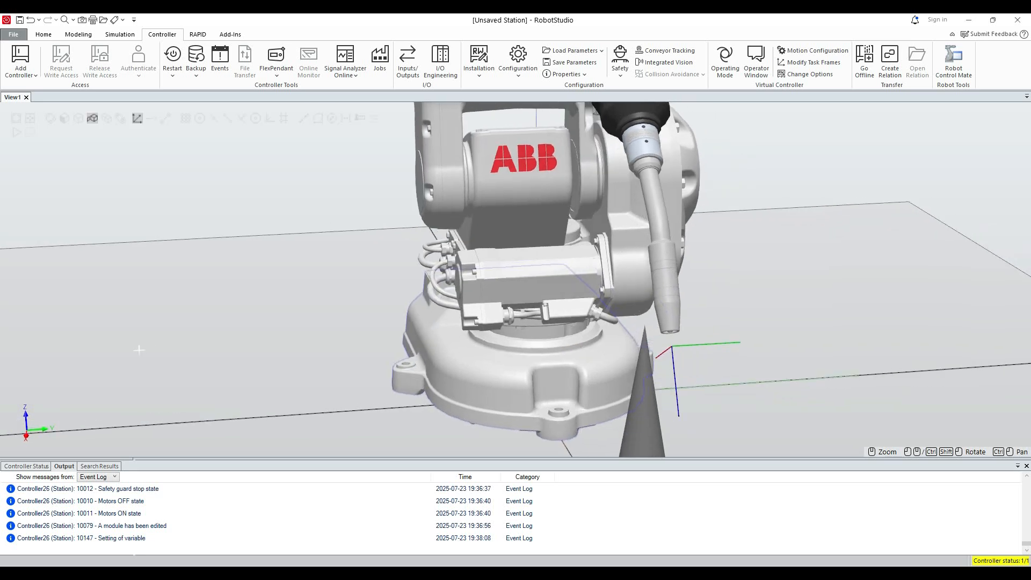
# Fine-tune the gun's position near the cone by jogging robot axes 1–3 while viewing the station from the side.
pyautogui.keyDown('ctrl'); pyautogui.keyDown('shift'); pyautogui.moveTo(516, 279); pyautogui.dragTo(723, 301); pyautogui.keyUp('shift'); pyautogui.keyUp('ctrl')
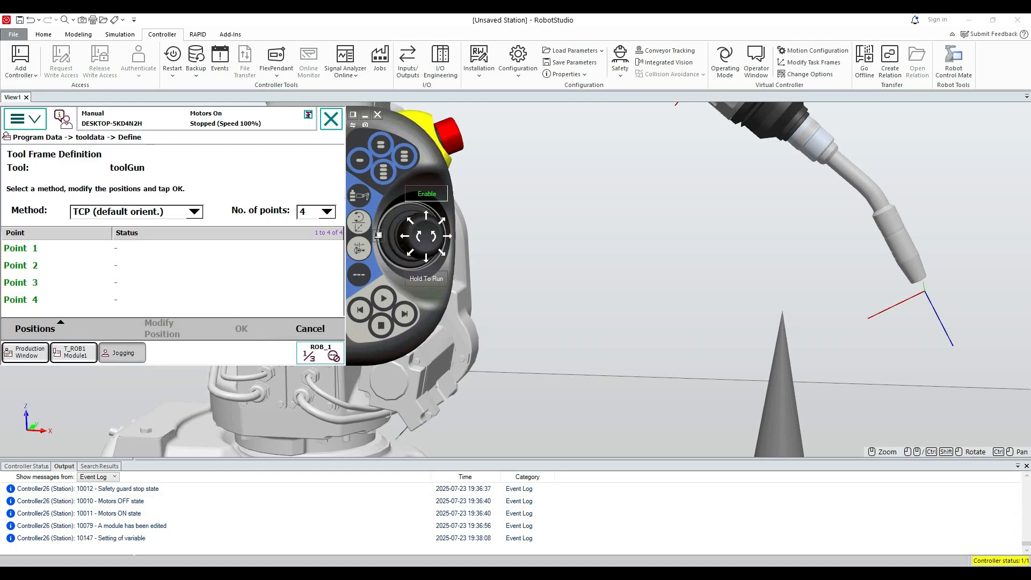
pyautogui.click(426, 258)
pyautogui.click(404, 236)
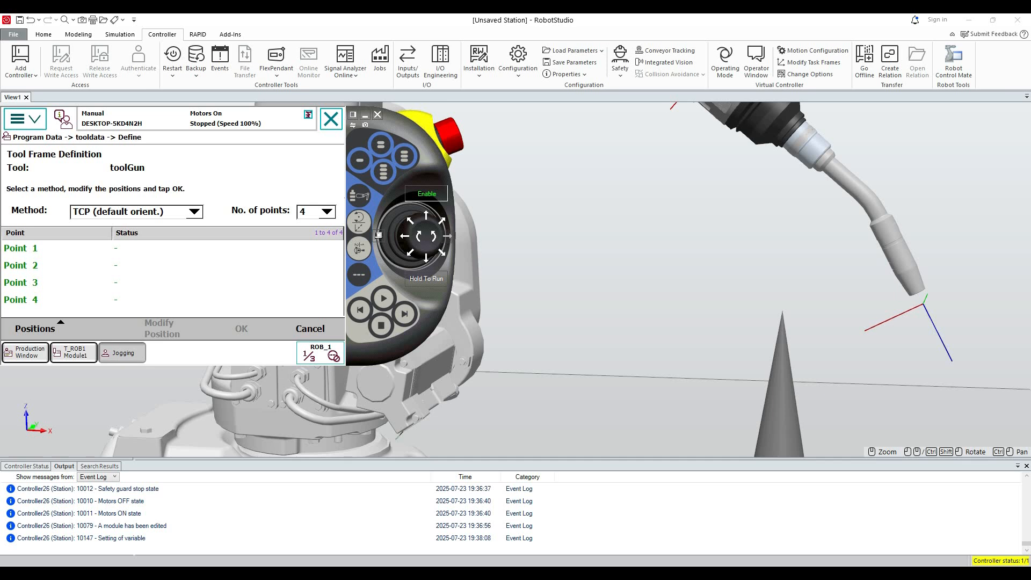
pyautogui.click(448, 237)
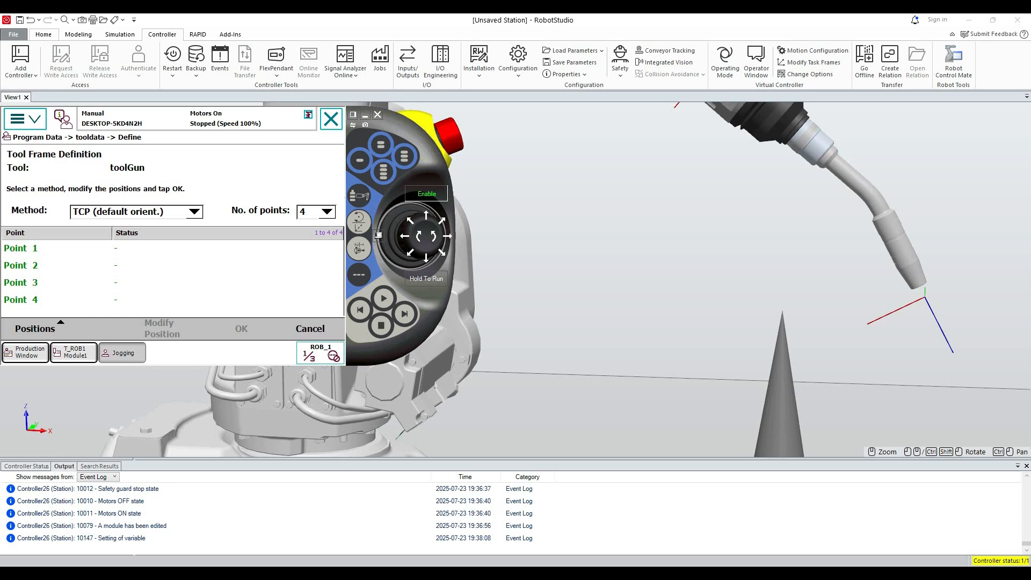
pyautogui.click(43, 33)
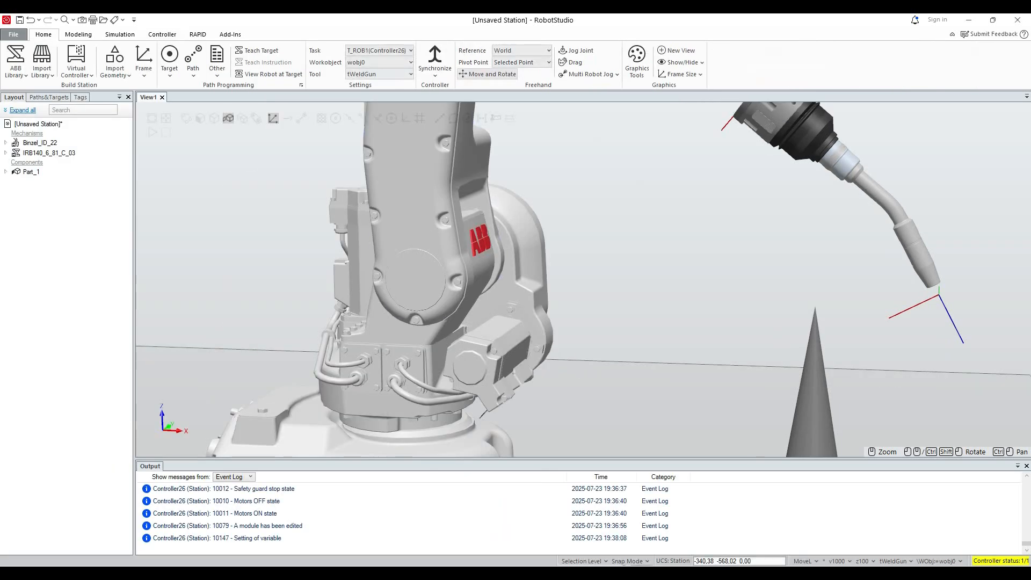
pyautogui.scroll(-1, 670, 313)
pyautogui.hotkey('alt', 'Tab')
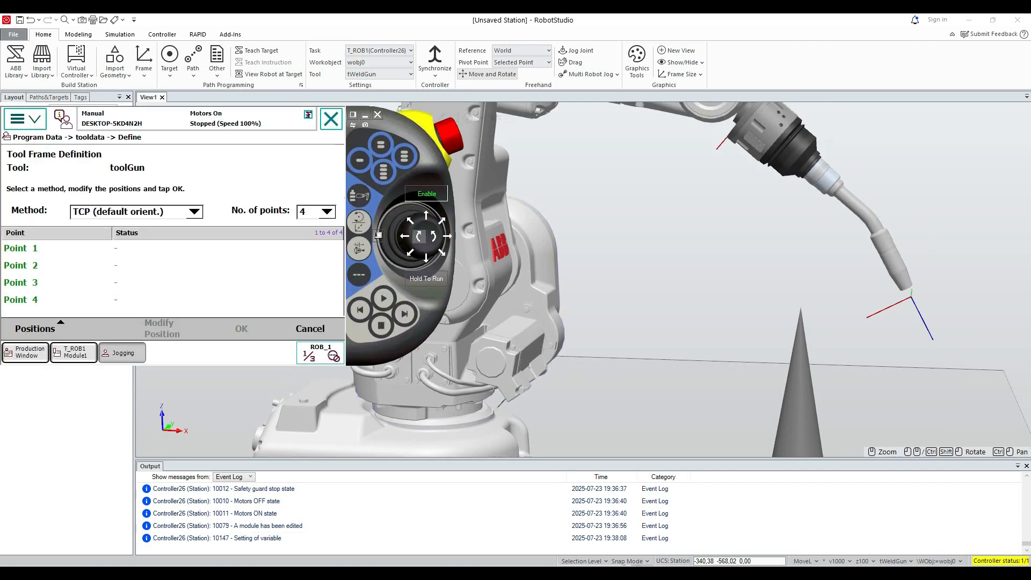
pyautogui.click(405, 236)
pyautogui.click(448, 236)
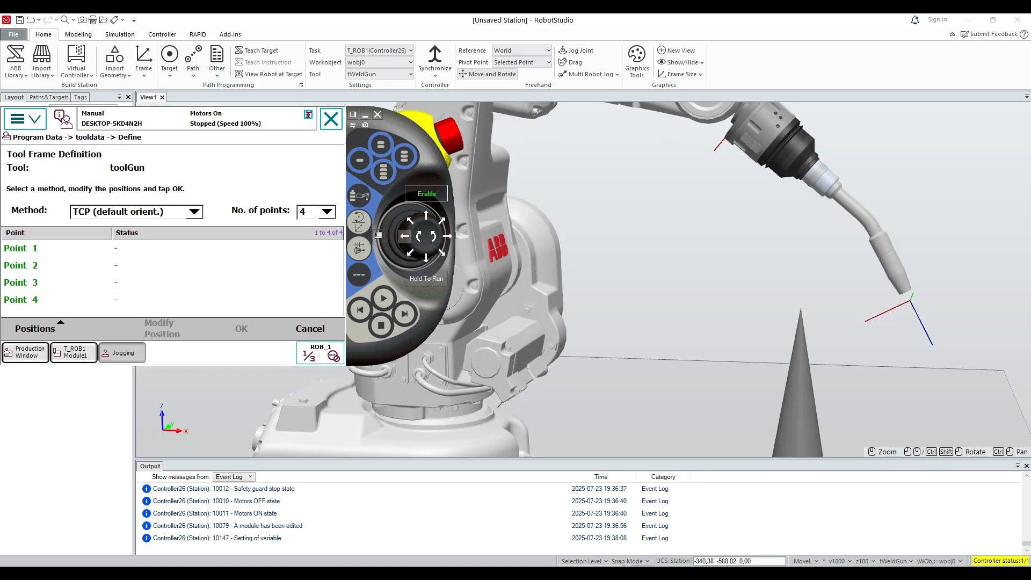
# Switch jogging to axes 4–6 and tilt the wrist so the welding gun points down at the cone.
pyautogui.click(360, 248)
pyautogui.click(404, 237)
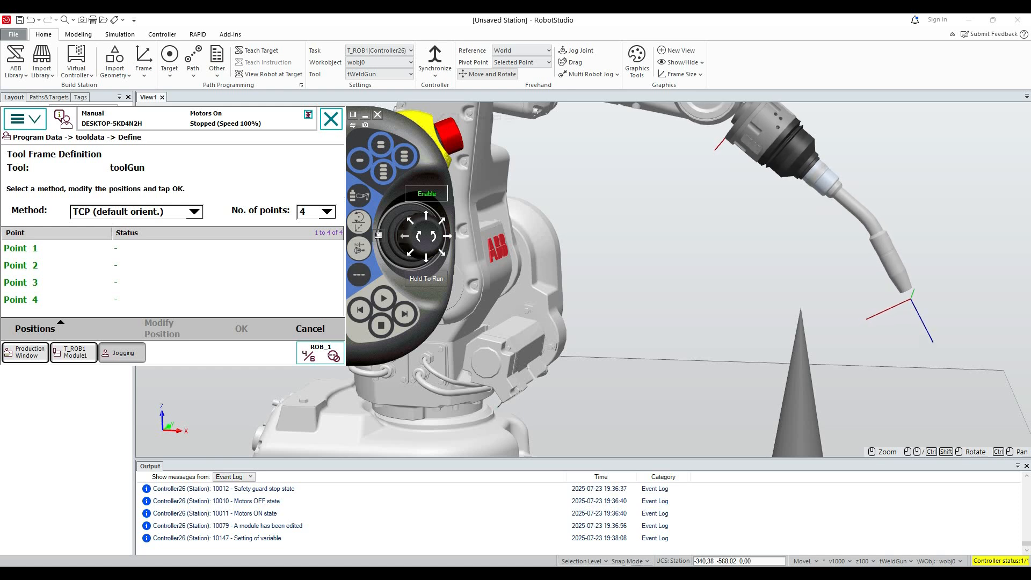
pyautogui.click(432, 236)
pyautogui.click(426, 215)
pyautogui.click(426, 259)
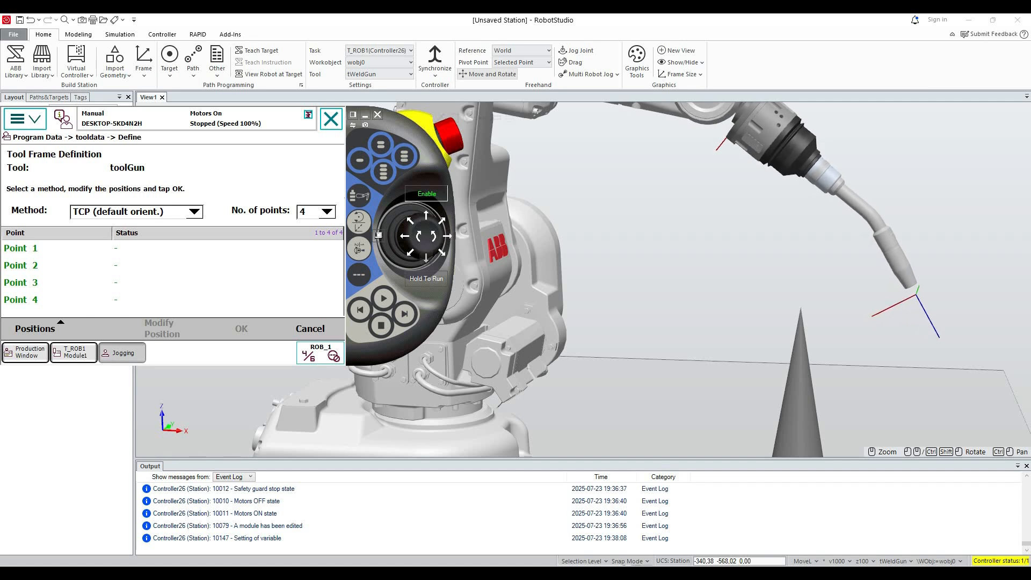
pyautogui.click(426, 259)
pyautogui.click(426, 258)
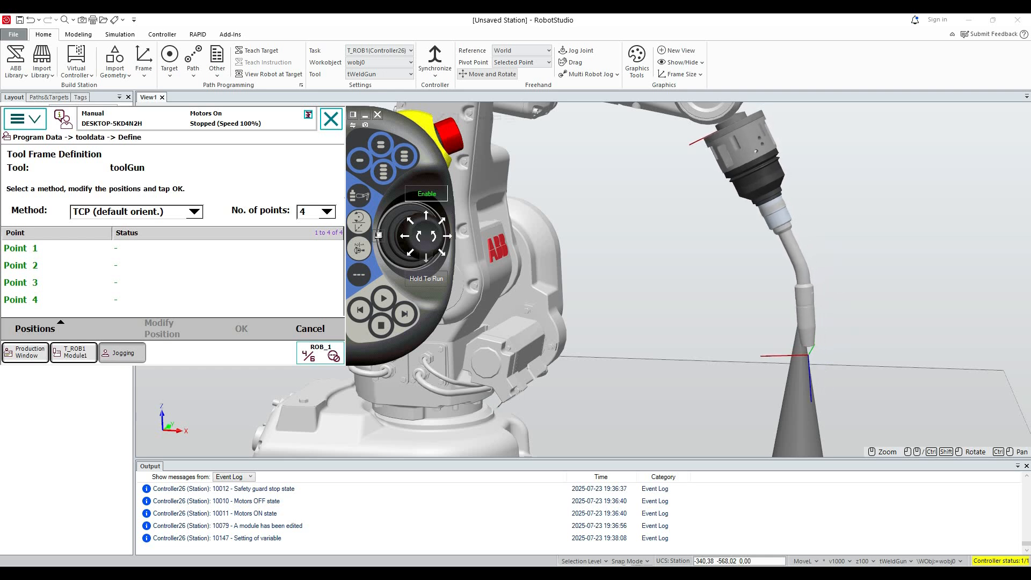
pyautogui.click(426, 259)
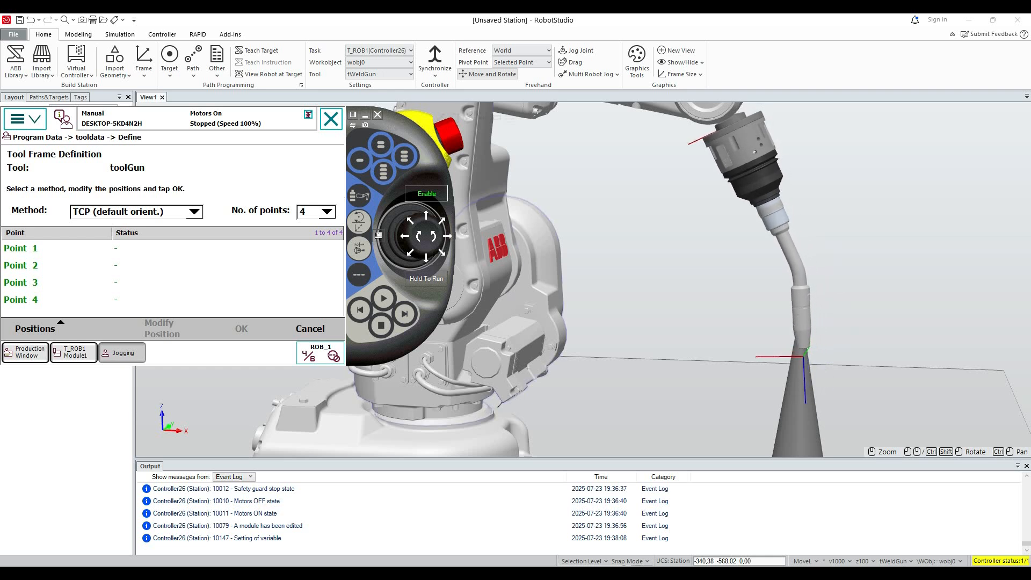
# Return jogging to axes 1–3 and raise the welding gun until its tip is level with the cone's point.
pyautogui.scroll(-1, 384, 375)
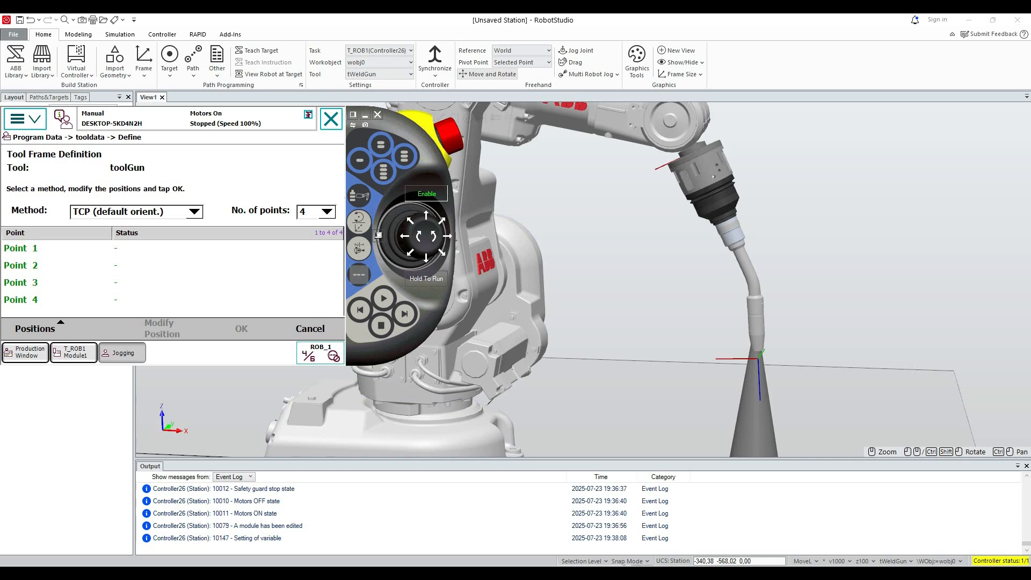
pyautogui.click(360, 248)
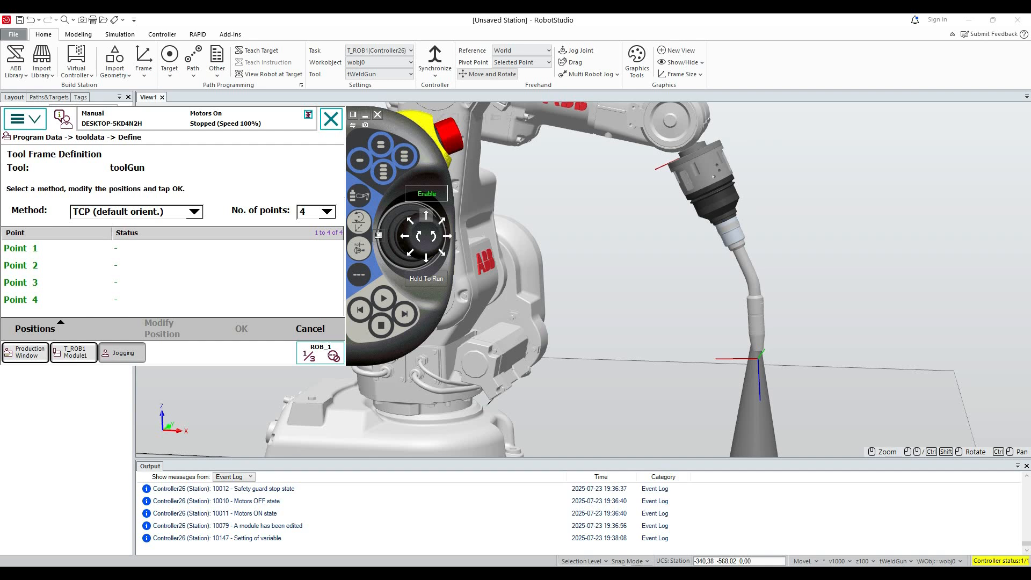
pyautogui.click(433, 236)
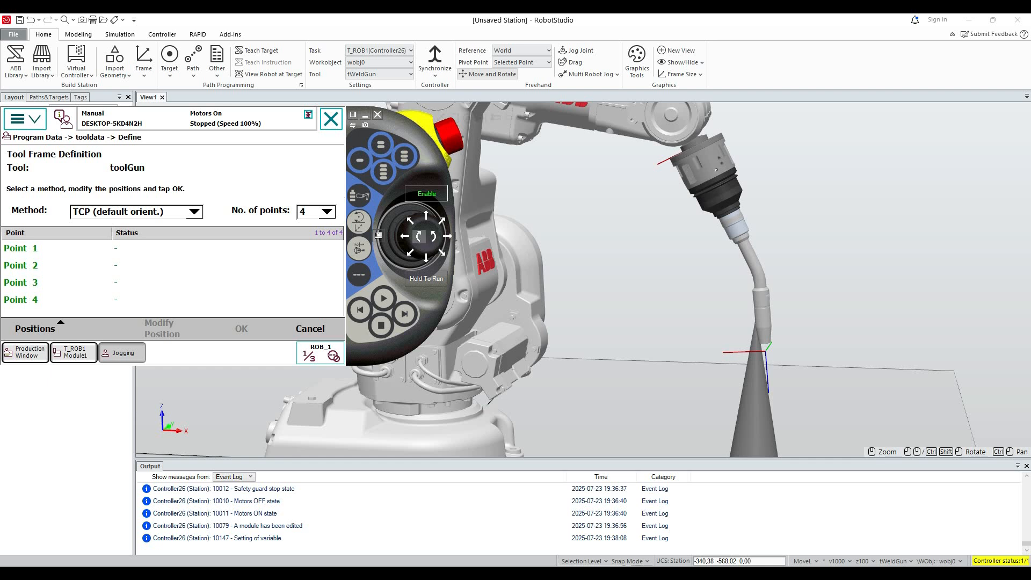
pyautogui.click(426, 215)
pyautogui.click(426, 215)
# Jog axes 4–6 to swing the gun tip over the cone's point in side view, and check the alignment from the front.
pyautogui.click(359, 248)
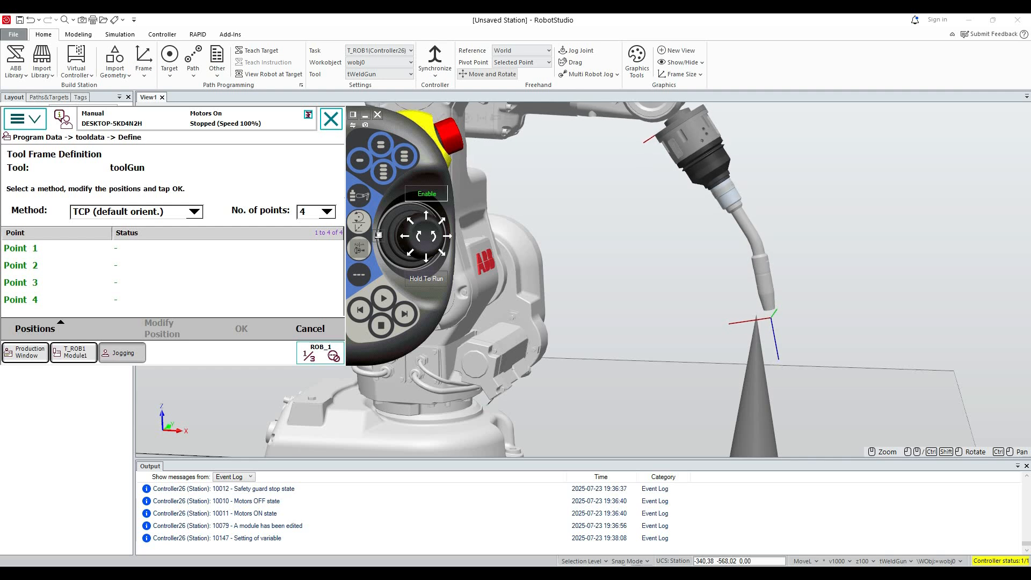
pyautogui.click(405, 237)
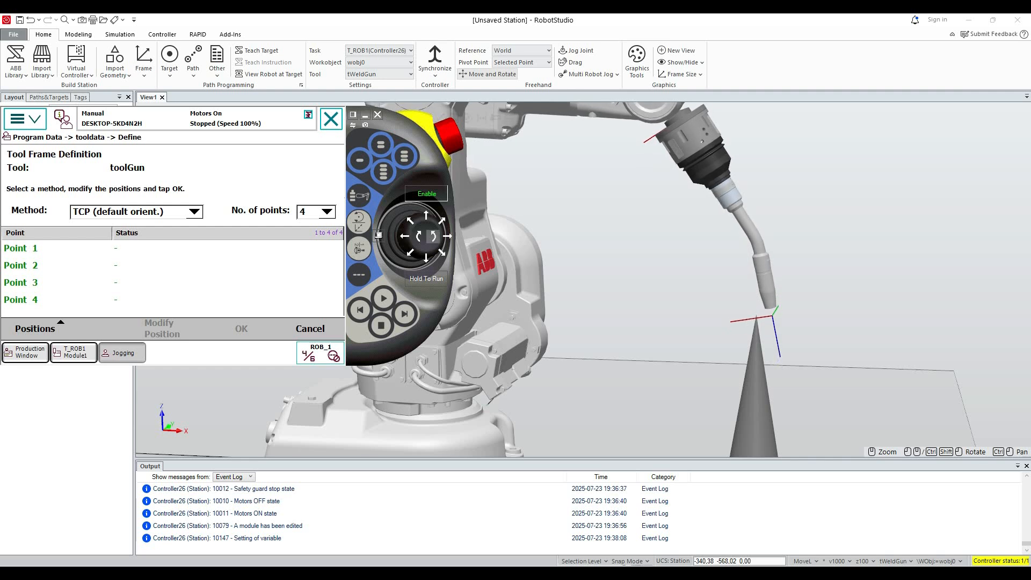
pyautogui.click(447, 237)
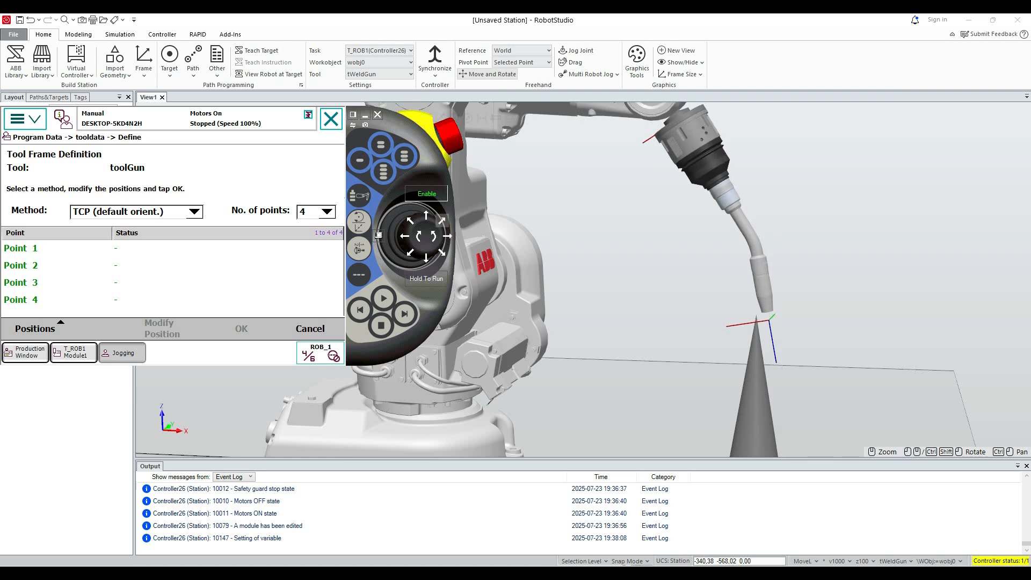
pyautogui.click(426, 215)
pyautogui.click(426, 258)
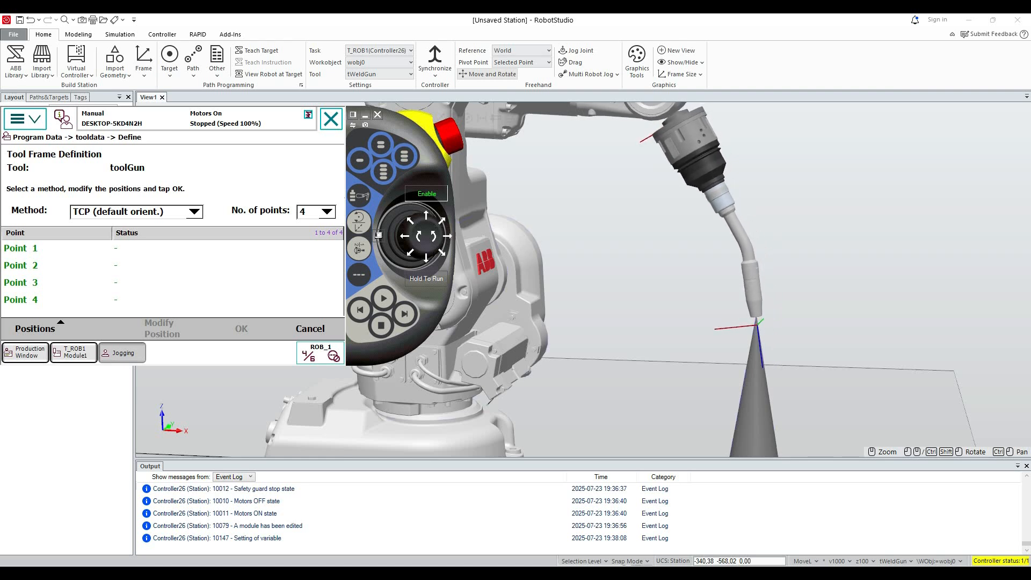
pyautogui.click(859, 425)
pyautogui.keyDown('ctrl'); pyautogui.keyDown('shift'); pyautogui.moveTo(902, 423); pyautogui.dragTo(664, 421); pyautogui.keyUp('shift'); pyautogui.keyUp('ctrl')
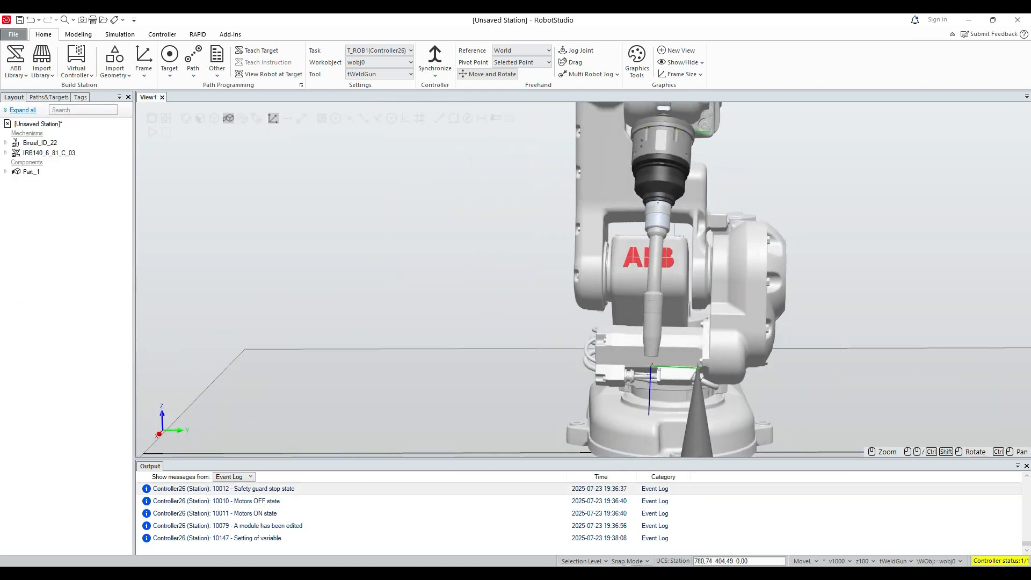
# Bring up the FlexPendant and jog wrist axes 4–6 to swing the welding gun sideways towards the cone in front view.
pyautogui.hotkey('alt', 'Tab')
pyautogui.click(447, 236)
pyautogui.click(405, 236)
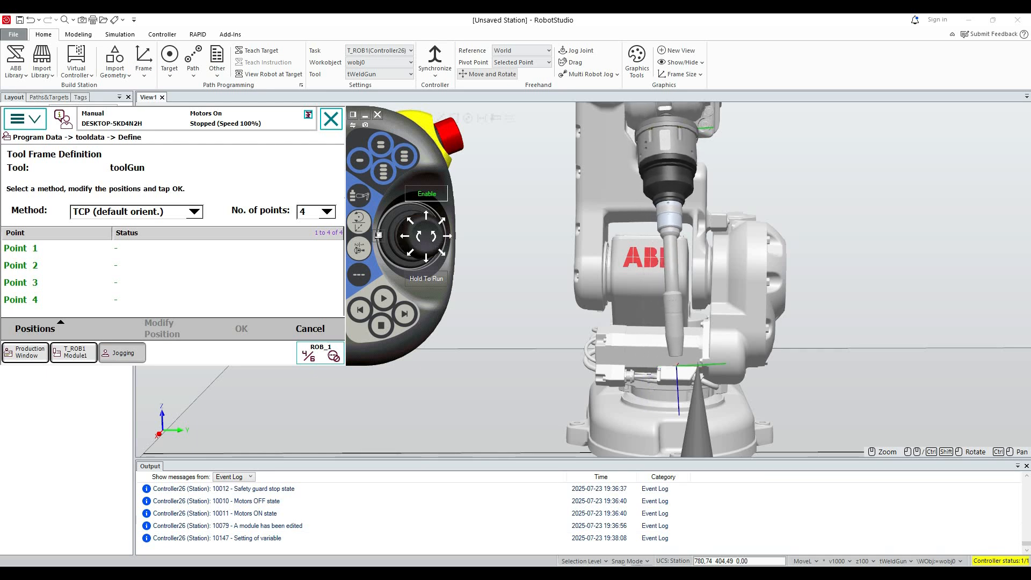
# Switch jogging to axes 1–3 and move the arm sideways until the gun tip sits over the cone's point in front view.
pyautogui.click(359, 248)
pyautogui.click(447, 237)
pyautogui.click(447, 236)
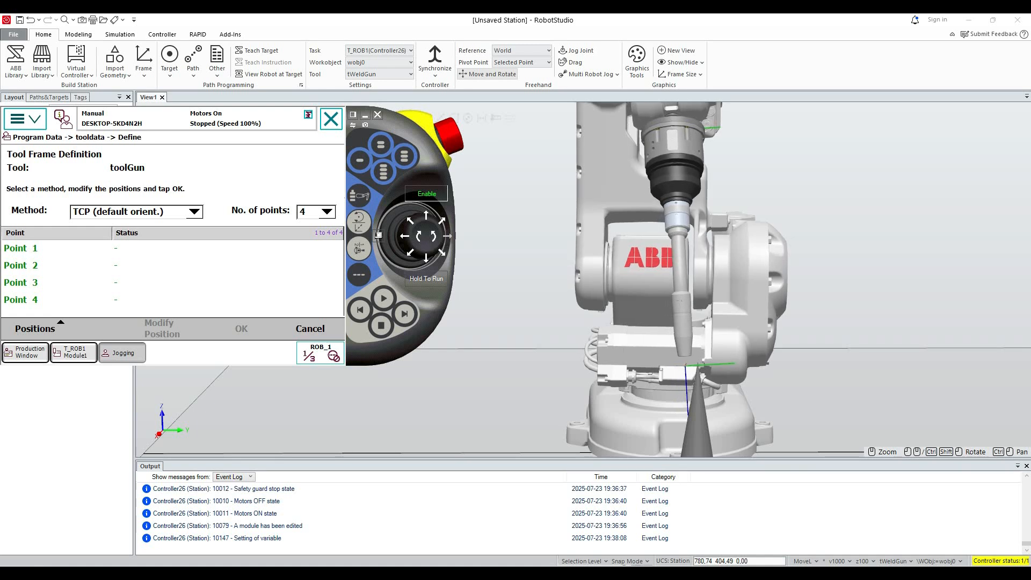
pyautogui.click(447, 237)
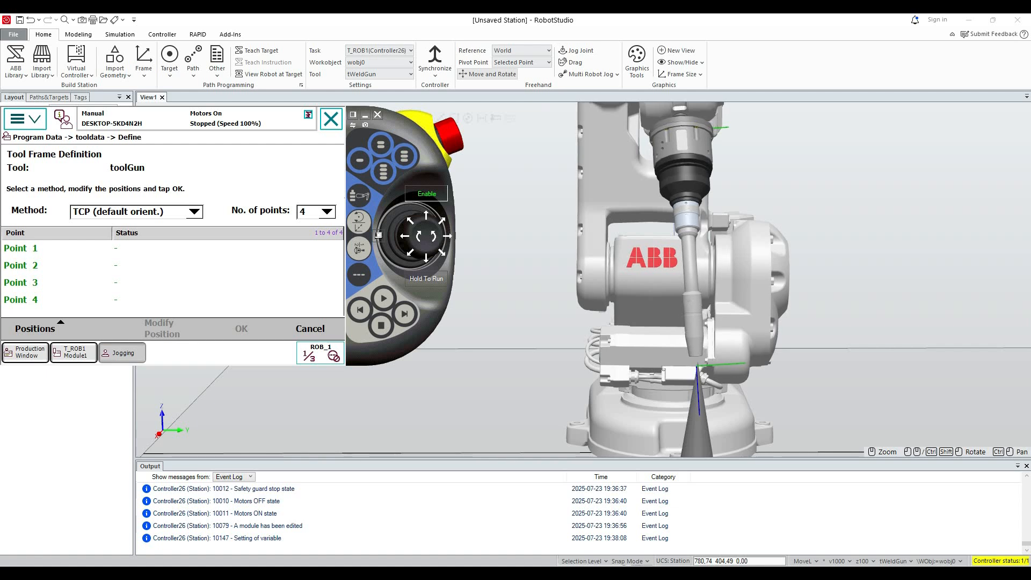
pyautogui.click(419, 237)
pyautogui.scroll(5, 738, 378)
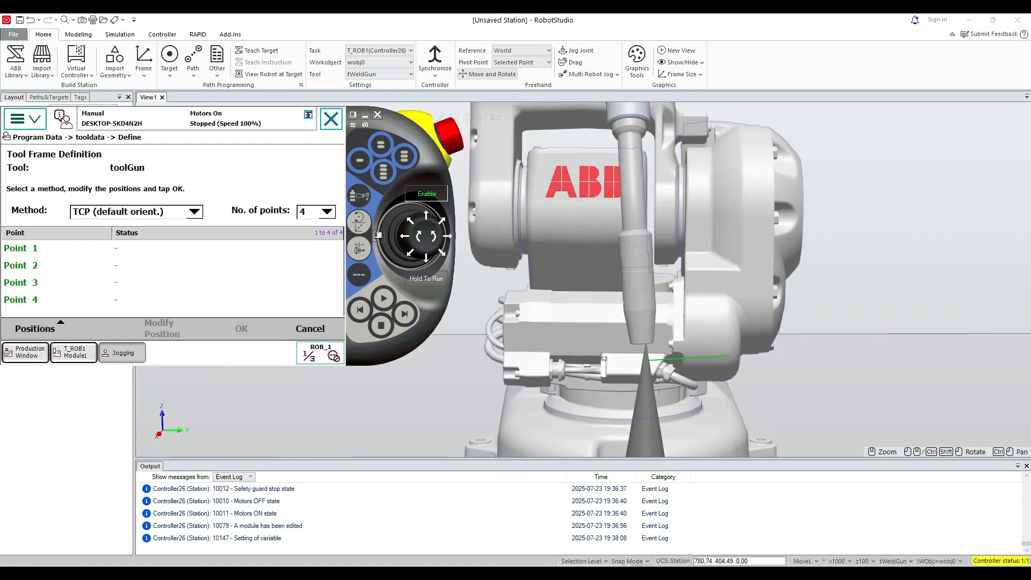
pyautogui.click(419, 237)
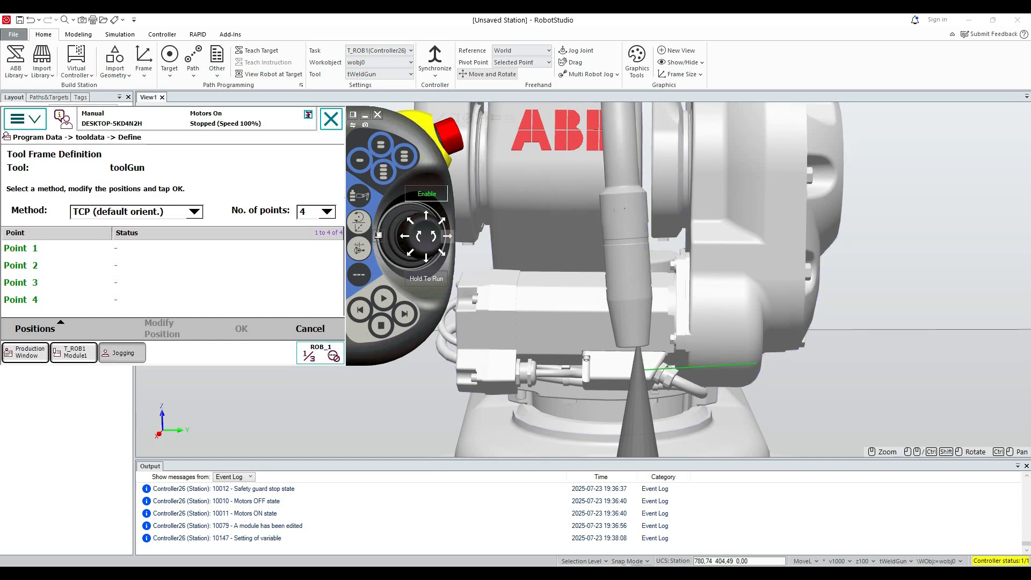
pyautogui.click(447, 236)
pyautogui.scroll(5, 631, 409)
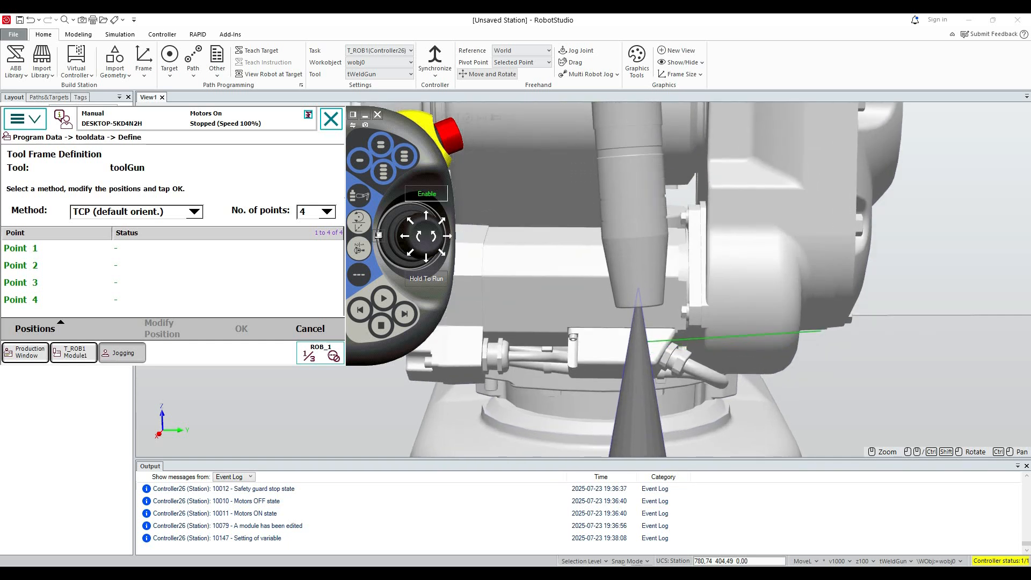
# Jog axes 1–3 in side view to bring the gun tip onto the cone's point, and check the contact from another angle.
pyautogui.keyDown('ctrl'); pyautogui.keyDown('shift'); pyautogui.moveTo(631, 409); pyautogui.dragTo(988, 402); pyautogui.keyUp('shift'); pyautogui.keyUp('ctrl')
pyautogui.keyDown('ctrl'); pyautogui.moveTo(376, 237); pyautogui.dragTo(760, 260); pyautogui.keyUp('ctrl')
pyautogui.hotkey('alt', 'Tab')
pyautogui.moveTo(378, 235); pyautogui.dragTo(895, 246)
pyautogui.click(936, 248)
pyautogui.click(950, 247)
pyautogui.click(950, 247)
pyautogui.click(950, 247)
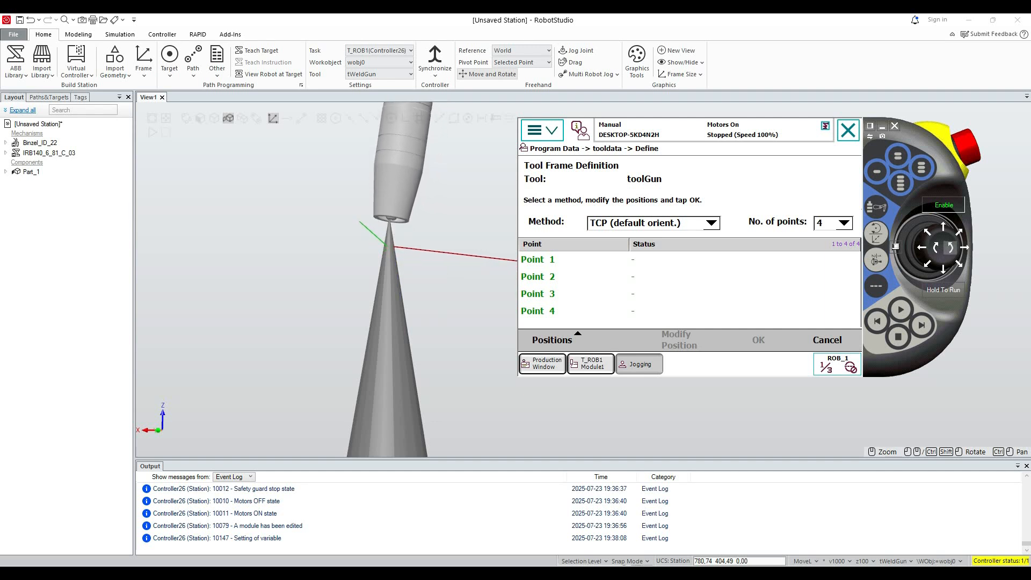
pyautogui.click(882, 126)
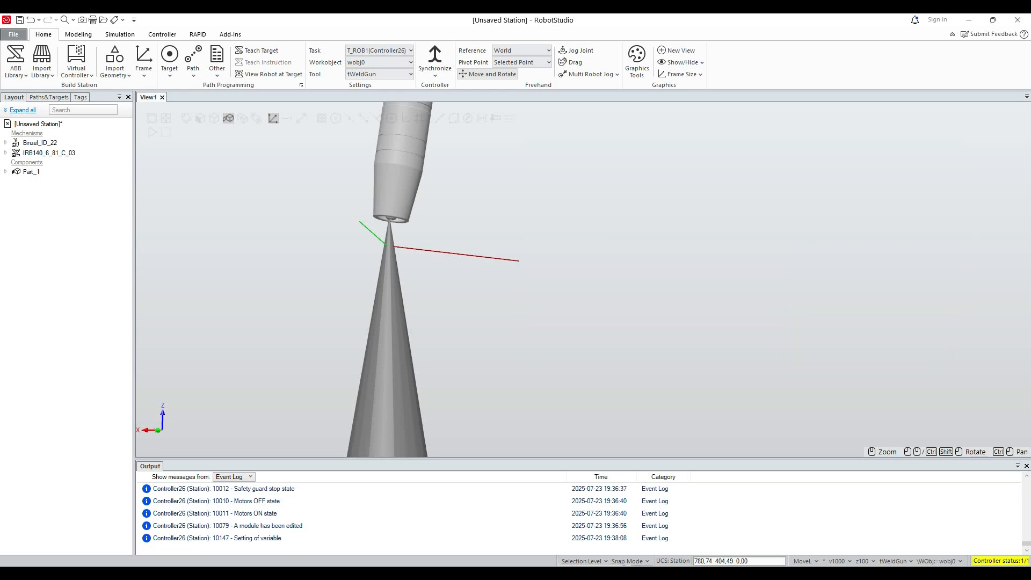
pyautogui.keyDown('ctrl'); pyautogui.keyDown('shift'); pyautogui.moveTo(537, 279); pyautogui.dragTo(913, 291); pyautogui.keyUp('shift'); pyautogui.keyUp('ctrl')
# Store the robot's current position as Point 1 of the toolGun tool frame definition.
pyautogui.hotkey('alt', 'Tab')
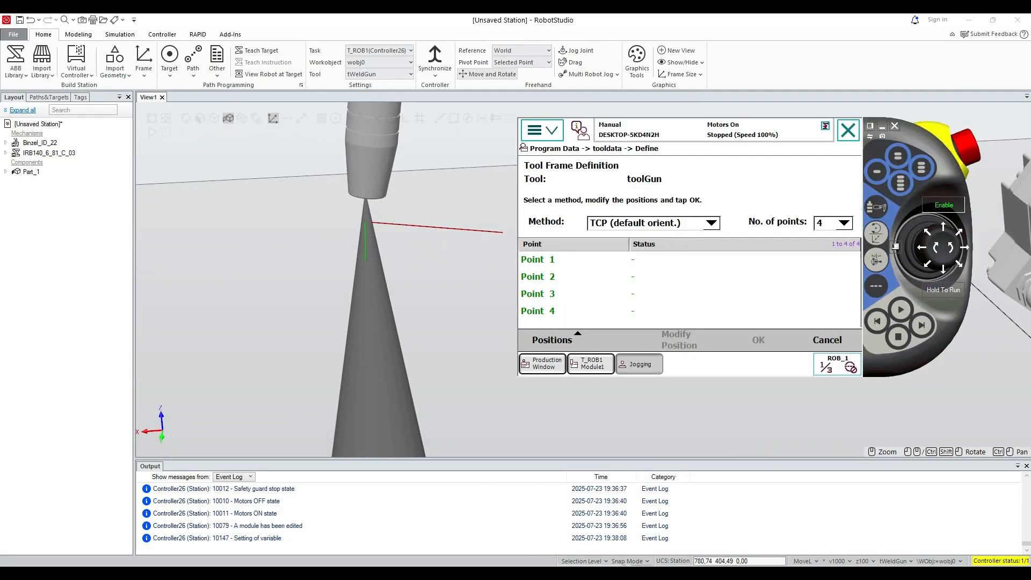
pyautogui.click(538, 260)
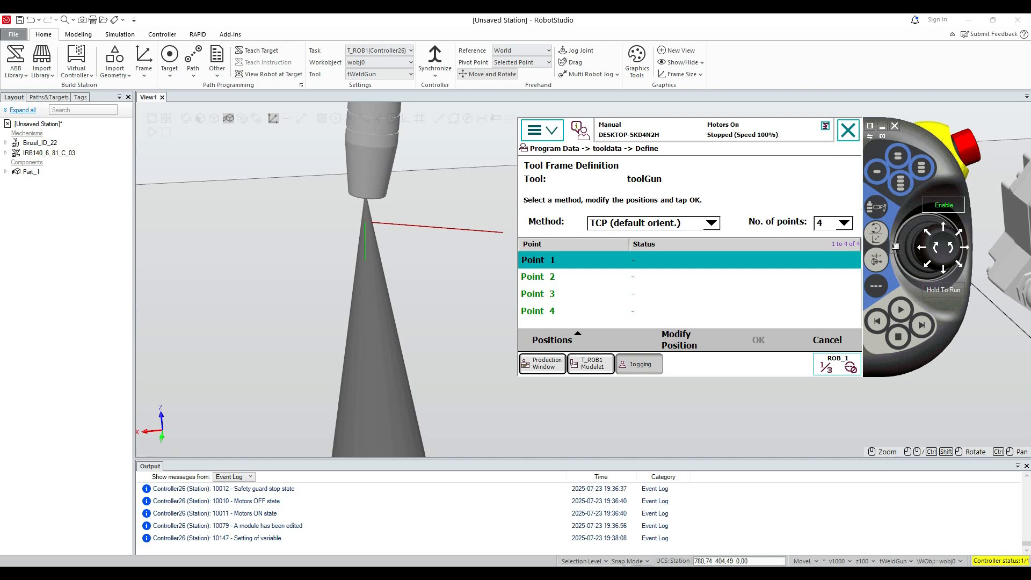
pyautogui.click(680, 339)
pyautogui.click(216, 314)
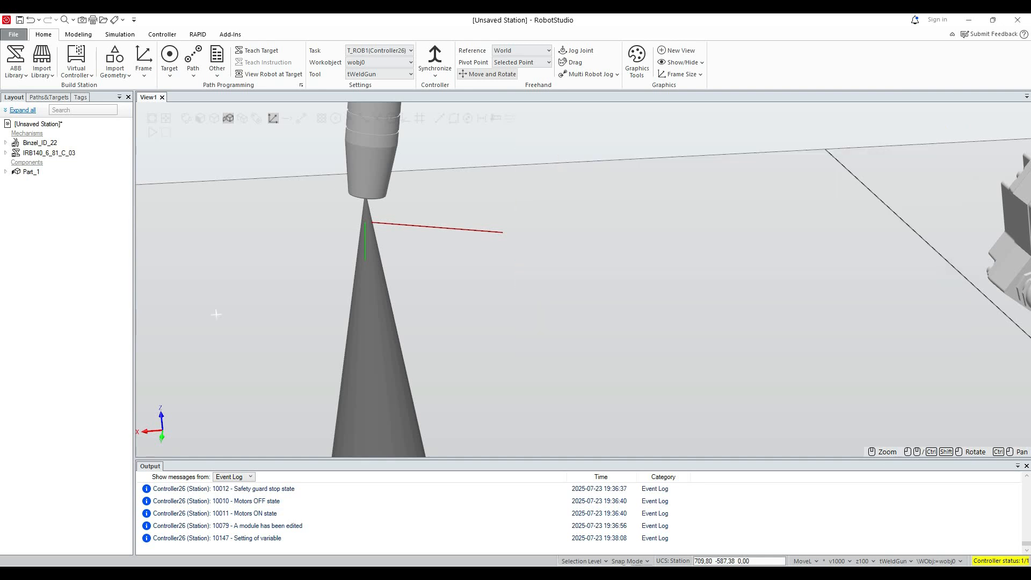
# Examine the robot's pose over the cone from the front and check the point list on the FlexPendant.
pyautogui.keyDown('ctrl'); pyautogui.keyDown('shift'); pyautogui.moveTo(216, 315); pyautogui.dragTo(384, 322); pyautogui.keyUp('shift'); pyautogui.keyUp('ctrl')
pyautogui.scroll(-10, 447, 348)
pyautogui.scroll(5, 447, 348)
pyautogui.scroll(-4, 321, 411)
pyautogui.keyDown('ctrl'); pyautogui.keyDown('shift'); pyautogui.moveTo(321, 410); pyautogui.dragTo(246, 392); pyautogui.keyUp('shift'); pyautogui.keyUp('ctrl')
pyautogui.scroll(-8, 245, 391)
pyautogui.scroll(5, 408, 357)
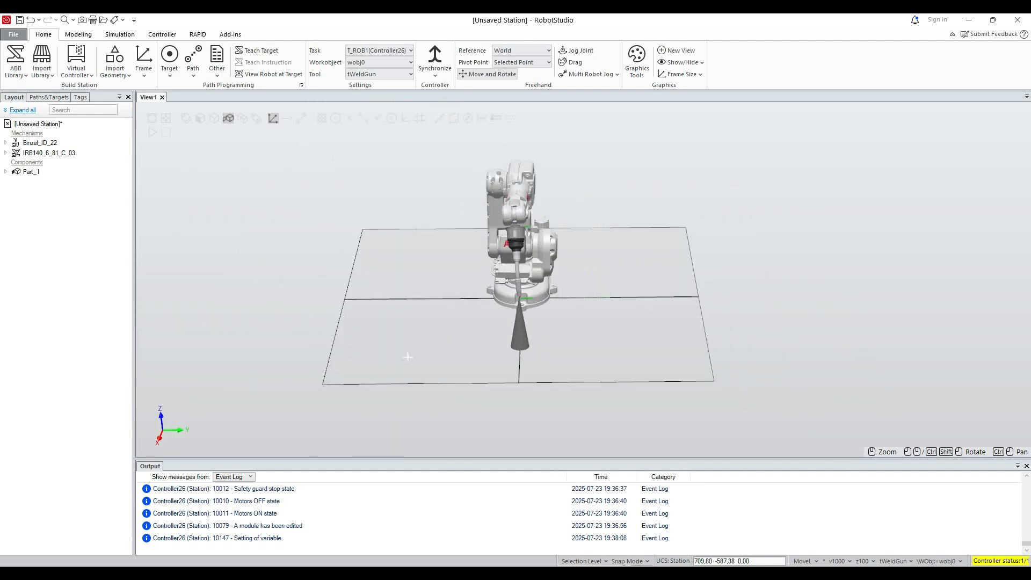
pyautogui.scroll(2, 408, 356)
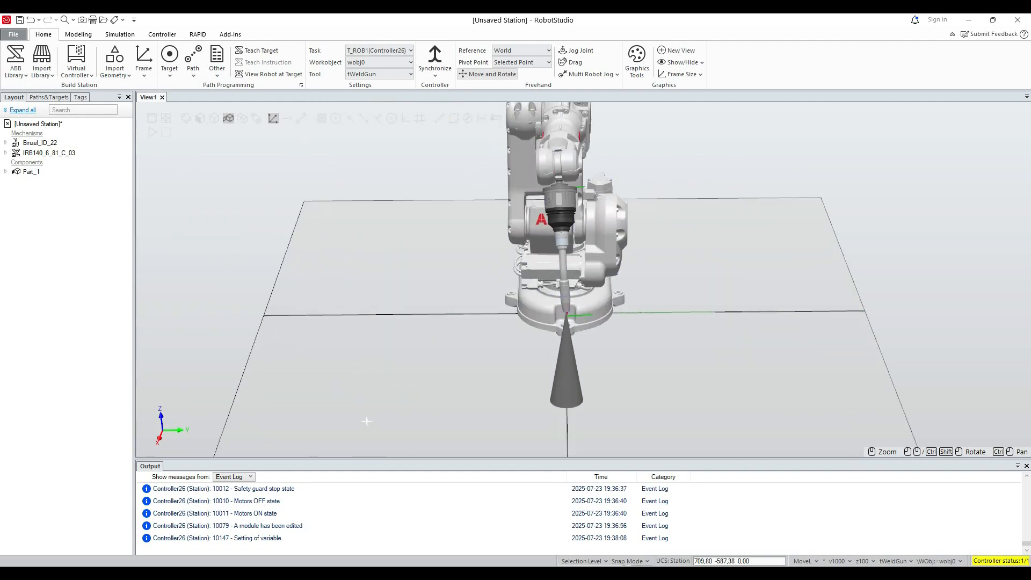
pyautogui.scroll(-1, 662, 290)
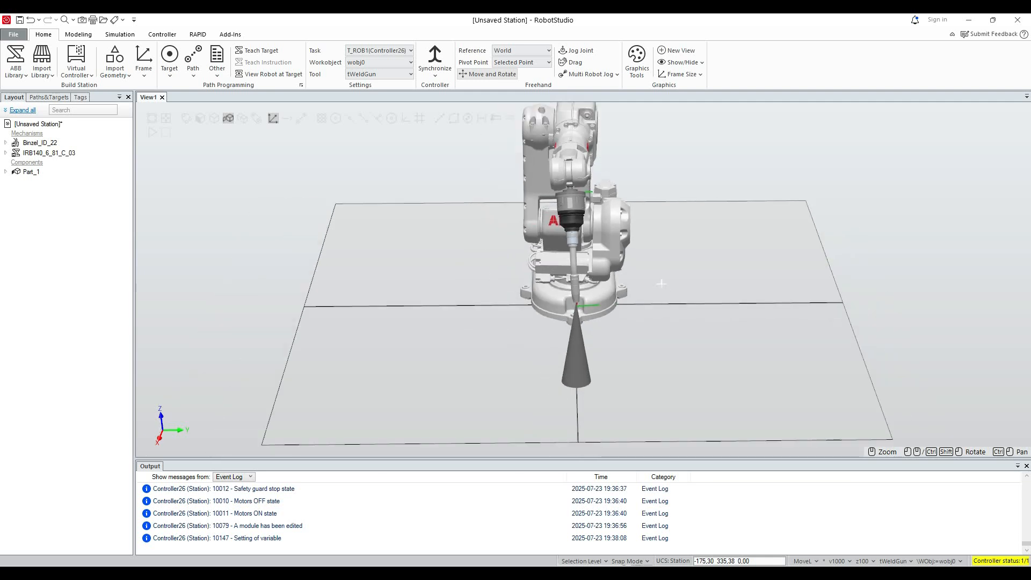
pyautogui.scroll(4, 662, 283)
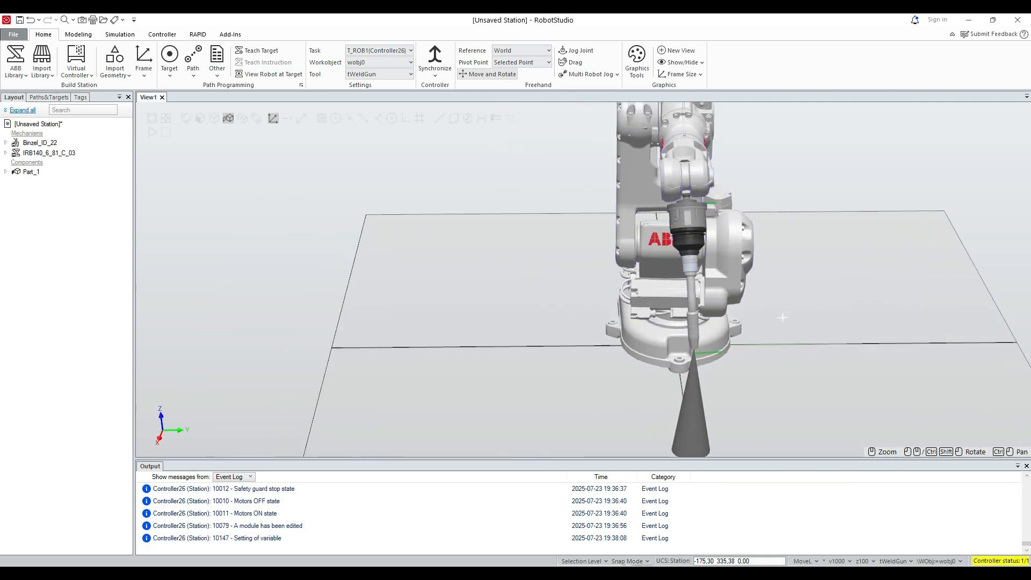
pyautogui.scroll(-1, 784, 321)
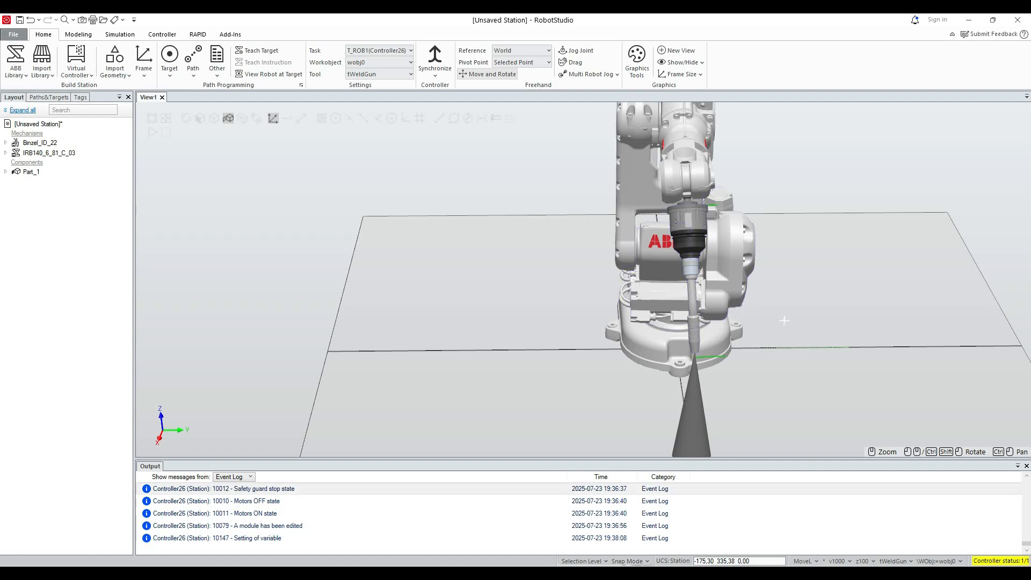
pyautogui.hotkey('alt', 'Tab')
pyautogui.moveTo(935, 344); pyautogui.dragTo(484, 303)
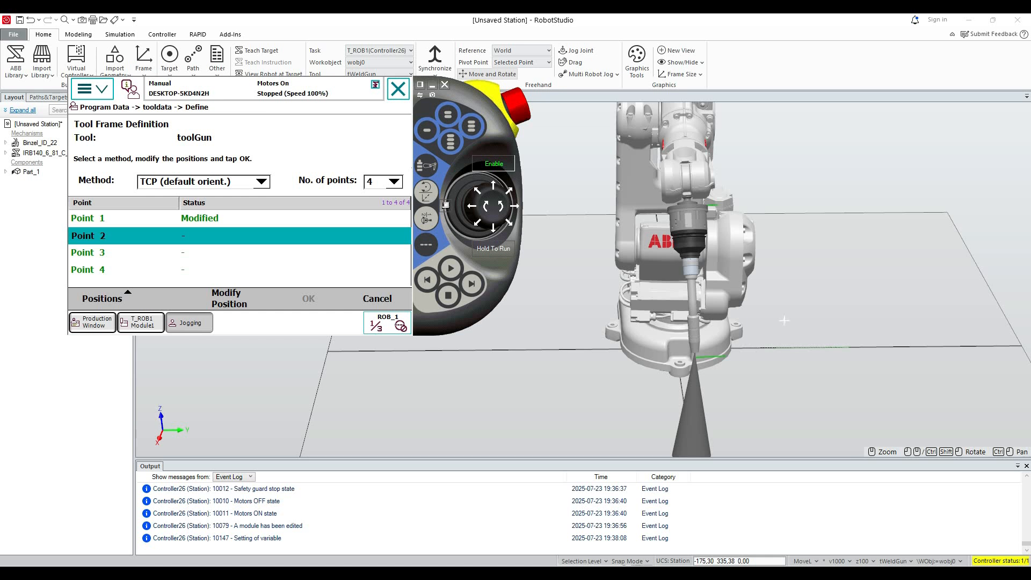
pyautogui.click(849, 237)
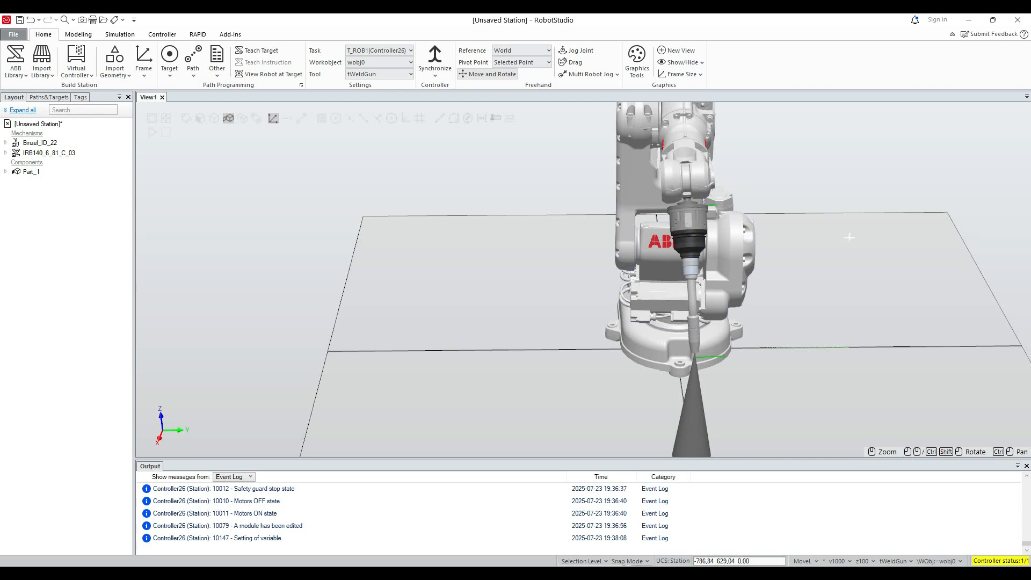
# Select the Binzel welding gun and rotate it about 45° around the X axis.
pyautogui.click(693, 305)
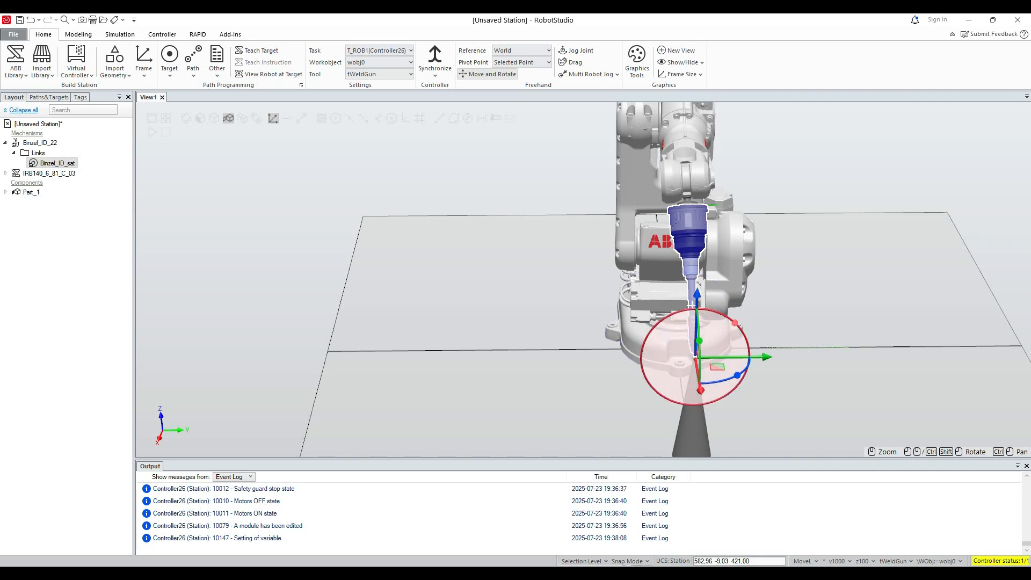
pyautogui.moveTo(691, 304); pyautogui.dragTo(692, 304)
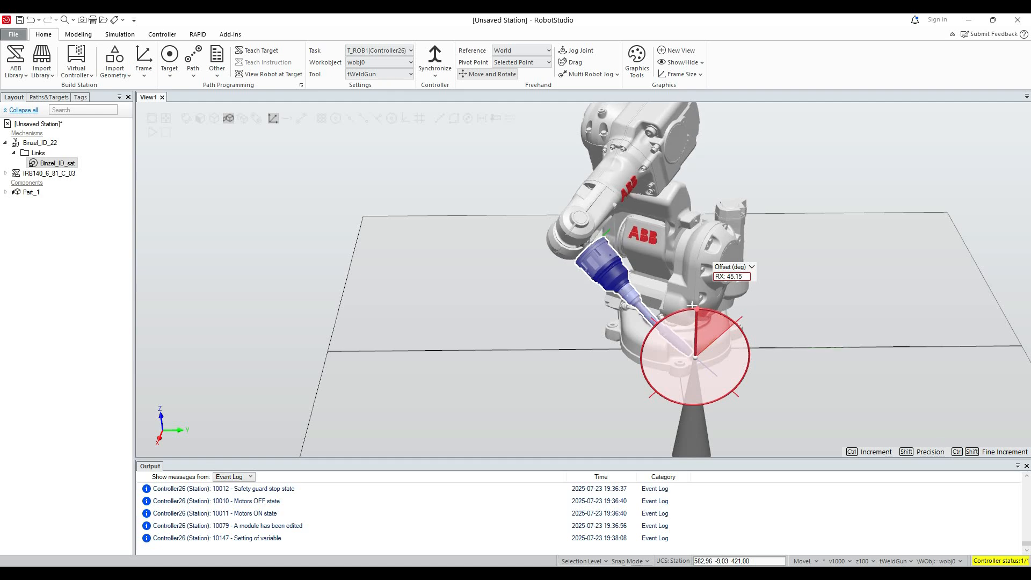
pyautogui.moveTo(692, 304); pyautogui.dragTo(692, 305)
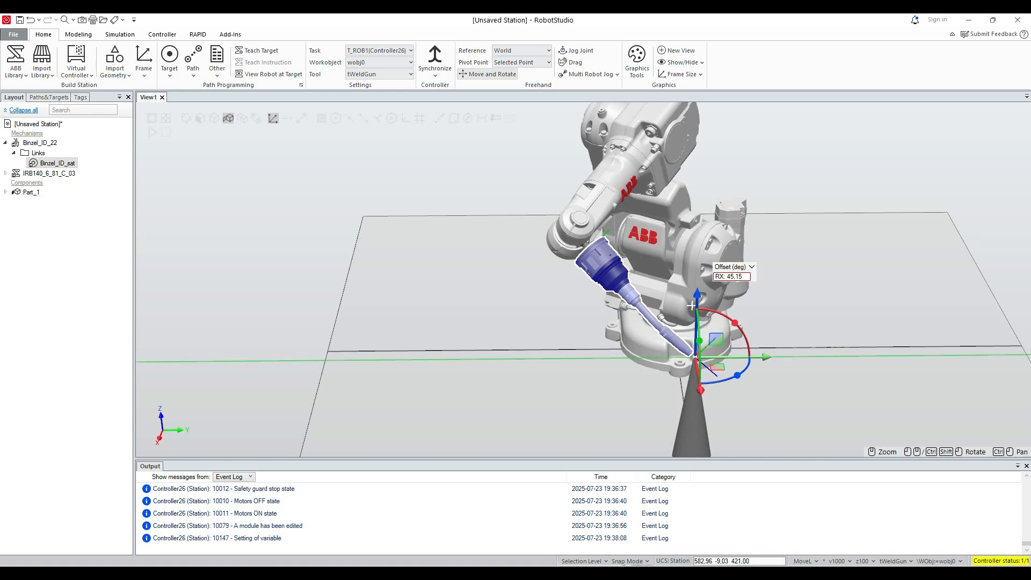
# Offset the gun by about -109 mm along Y, then by about 119 mm along Y towards the cone's point.
pyautogui.moveTo(767, 357); pyautogui.dragTo(725, 357)
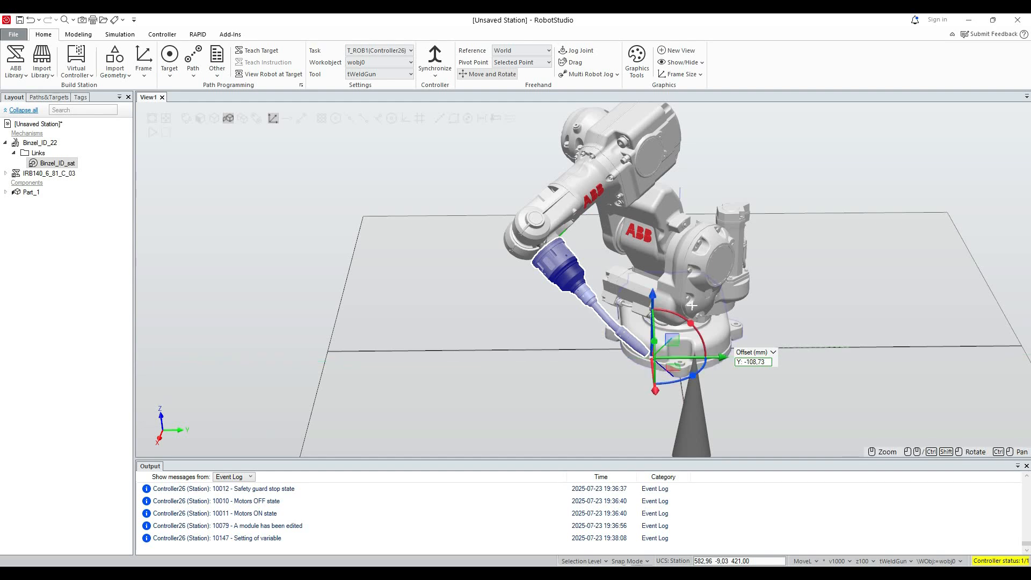
pyautogui.scroll(5, 692, 305)
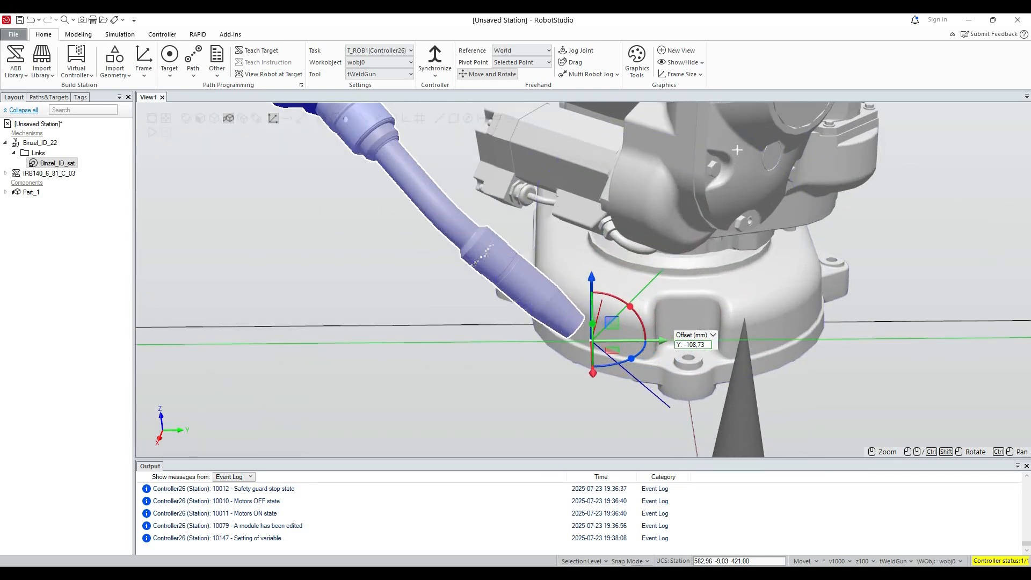
pyautogui.moveTo(665, 341); pyautogui.dragTo(833, 340)
pyautogui.keyDown('ctrl'); pyautogui.keyDown('shift'); pyautogui.moveTo(738, 150); pyautogui.dragTo(653, 156); pyautogui.keyUp('shift'); pyautogui.keyUp('ctrl')
pyautogui.scroll(1, 357, 210)
pyautogui.keyDown('ctrl'); pyautogui.moveTo(357, 209); pyautogui.dragTo(424, 258); pyautogui.keyUp('ctrl')
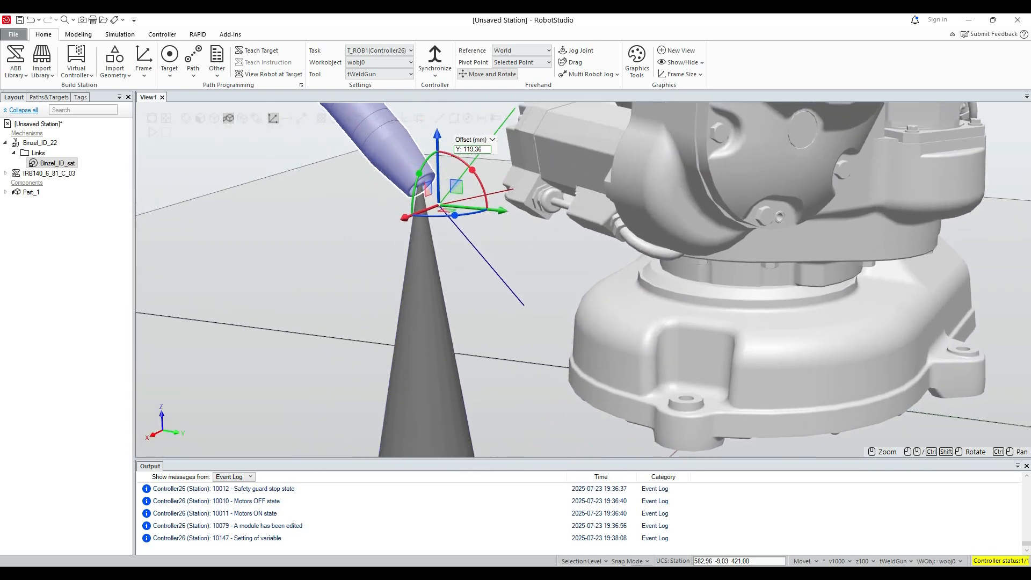
# Fine-tune the gun tip at the cone's point by shifting it about -1 mm along Y and slightly up along Z.
pyautogui.keyDown('ctrl'); pyautogui.moveTo(366, 154); pyautogui.dragTo(367, 161); pyautogui.keyUp('ctrl')
pyautogui.scroll(3, 367, 161)
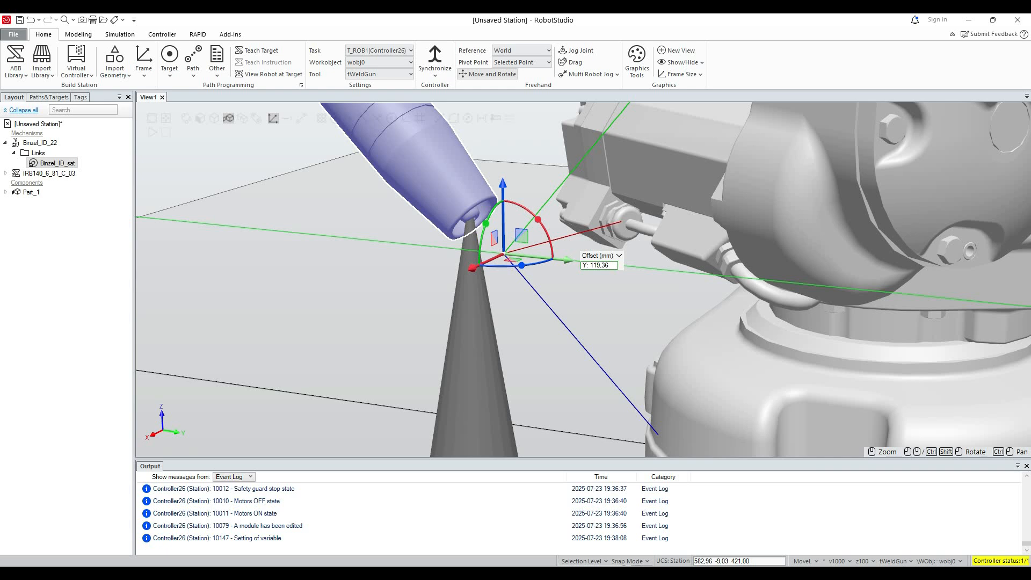
pyautogui.moveTo(569, 260); pyautogui.dragTo(568, 260)
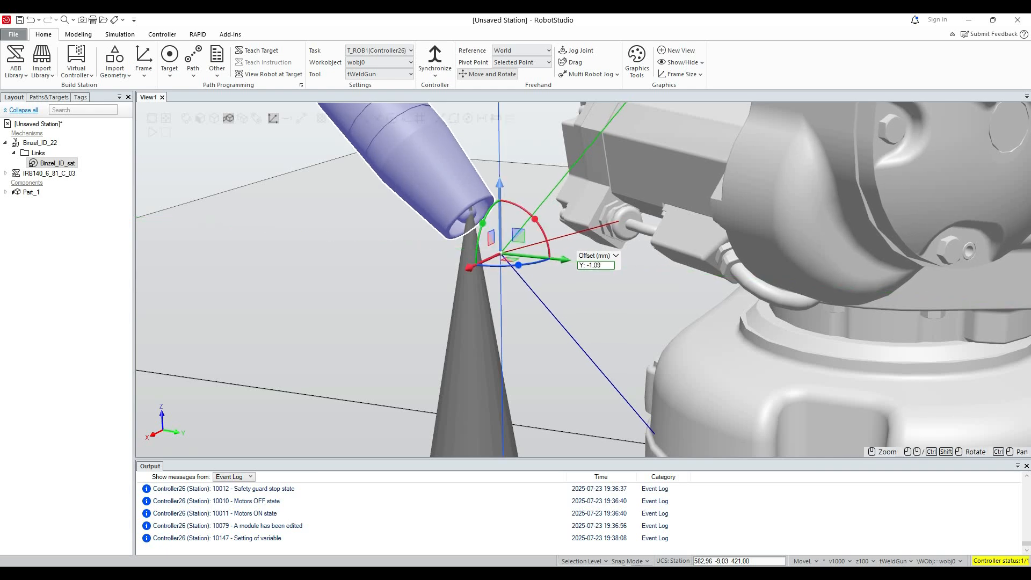
pyautogui.moveTo(500, 185); pyautogui.dragTo(500, 173)
# Store the tilted gun position as Point 2 of the toolGun tool frame definition.
pyautogui.hotkey('alt', 'Tab')
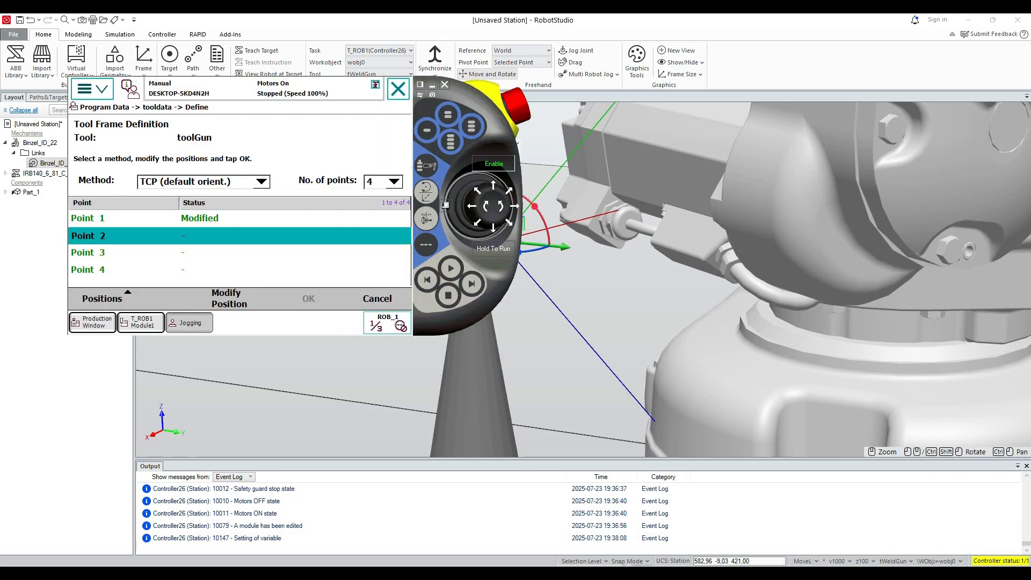
pyautogui.click(232, 299)
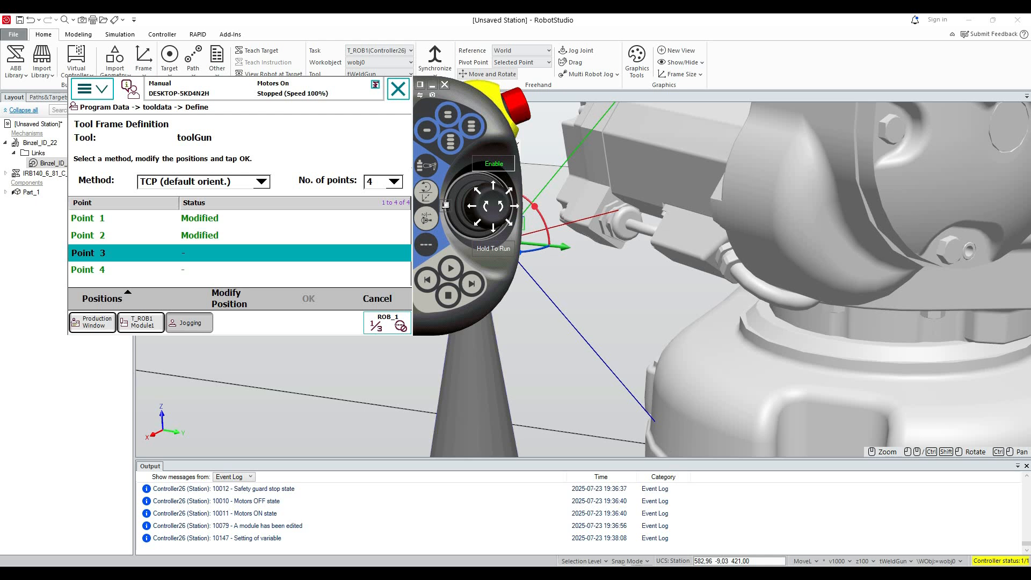
pyautogui.click(601, 325)
# Rotate the welding gun around the Y and X axes until it is nearly horizontal at the cone, and offset it about 0.4 mm along Y.
pyautogui.scroll(-5, 600, 324)
pyautogui.moveTo(601, 325)
pyautogui.keyDown('ctrl'); pyautogui.mouseDown()
pyautogui.moveTo(788, 400)
pyautogui.moveTo(525, 354)
pyautogui.moveTo(614, 319)
pyautogui.mouseUp(); pyautogui.keyUp('ctrl')
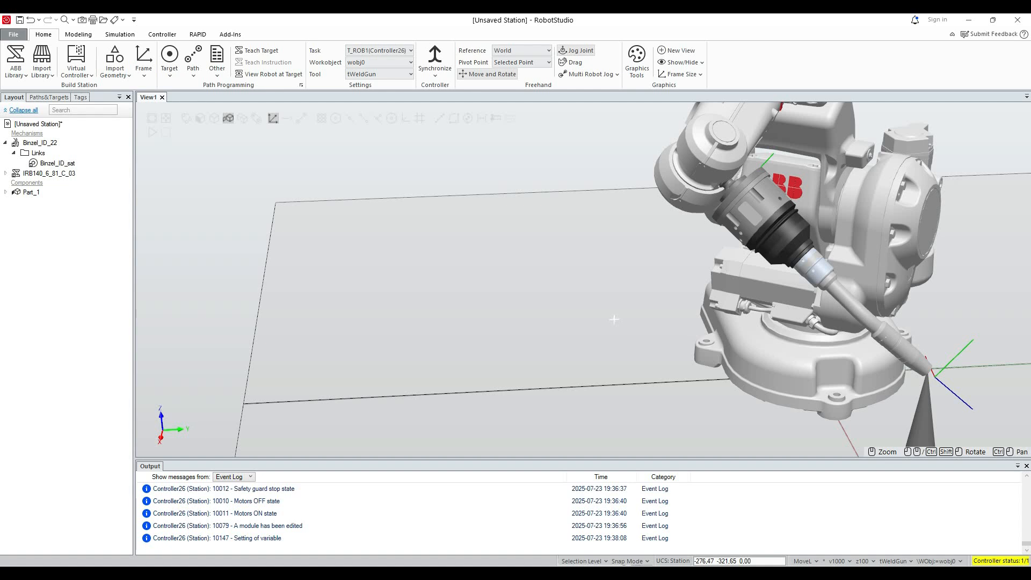
pyautogui.click(765, 220)
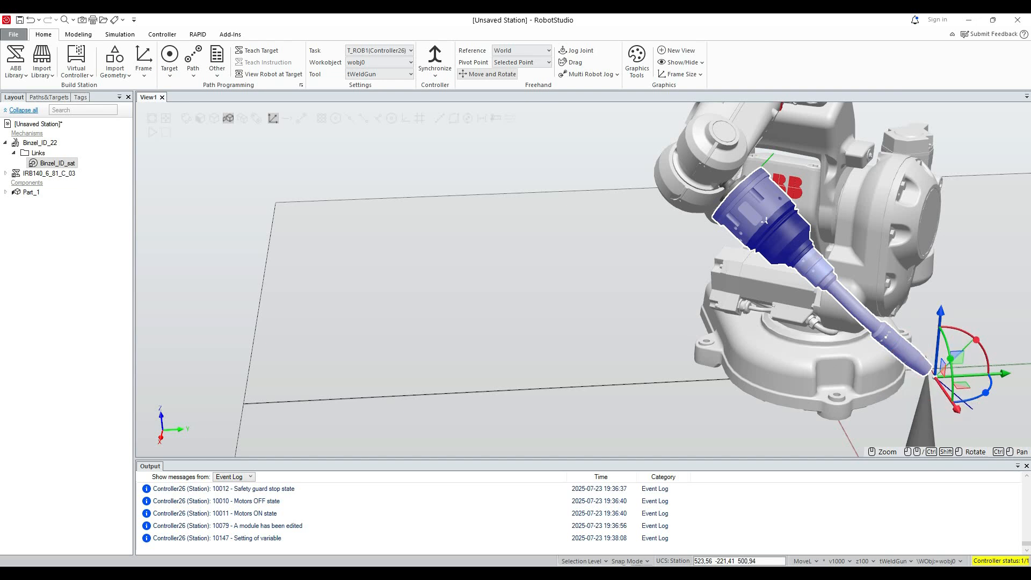
pyautogui.moveTo(951, 359); pyautogui.dragTo(955, 374)
pyautogui.moveTo(976, 339); pyautogui.dragTo(948, 326)
pyautogui.moveTo(1004, 374); pyautogui.dragTo(977, 376)
pyautogui.moveTo(868, 377); pyautogui.dragTo(870, 377)
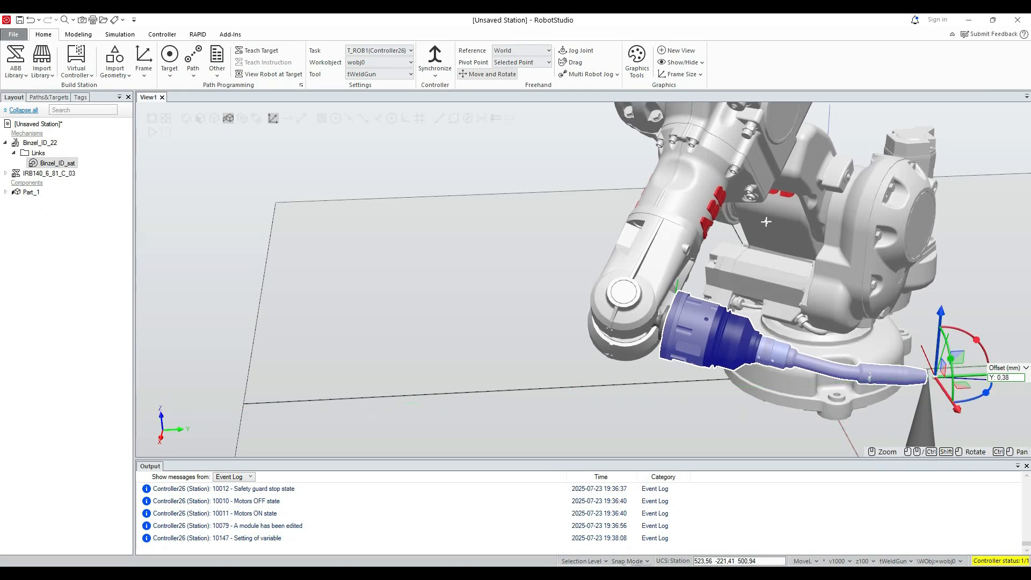
# Raise the gun about 10.7 mm along Z and shift it about 3.5 mm along Y to align its tip with the cone's point.
pyautogui.keyDown('ctrl'); pyautogui.keyDown('shift'); pyautogui.moveTo(767, 222); pyautogui.dragTo(549, 165); pyautogui.keyUp('shift'); pyautogui.keyUp('ctrl')
pyautogui.scroll(10, 549, 164)
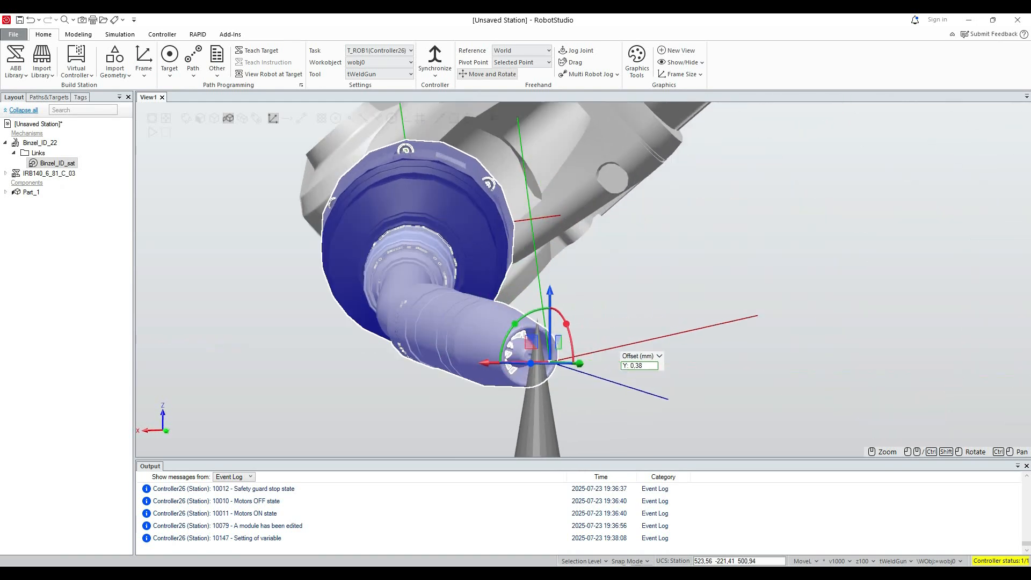
pyautogui.moveTo(461, 341); pyautogui.dragTo(460, 257)
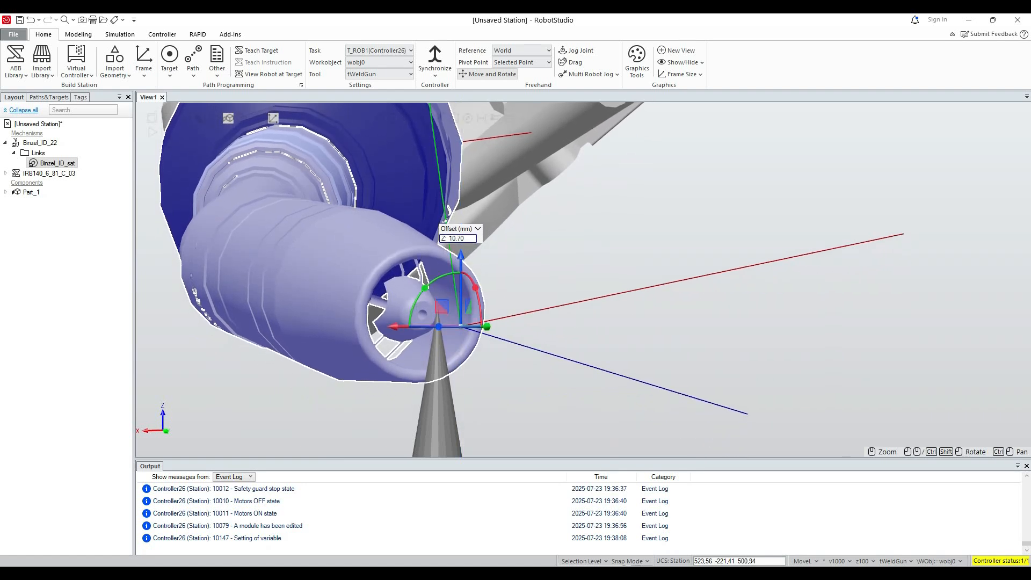
pyautogui.moveTo(485, 327); pyautogui.dragTo(376, 285)
pyautogui.keyDown('ctrl'); pyautogui.keyDown('shift'); pyautogui.moveTo(453, 174); pyautogui.dragTo(424, 173); pyautogui.keyUp('shift'); pyautogui.keyUp('ctrl')
pyautogui.keyDown('ctrl'); pyautogui.keyDown('shift'); pyautogui.moveTo(343, 349); pyautogui.dragTo(435, 370); pyautogui.keyUp('shift'); pyautogui.keyUp('ctrl')
pyautogui.scroll(-3, 435, 370)
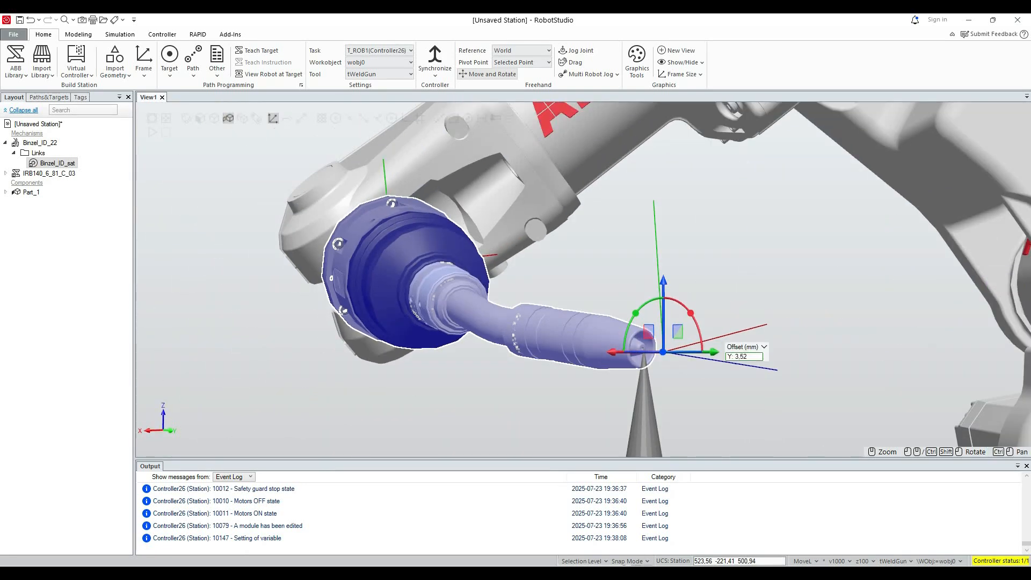
pyautogui.keyDown('ctrl'); pyautogui.moveTo(645, 376); pyautogui.dragTo(604, 312); pyautogui.keyUp('ctrl')
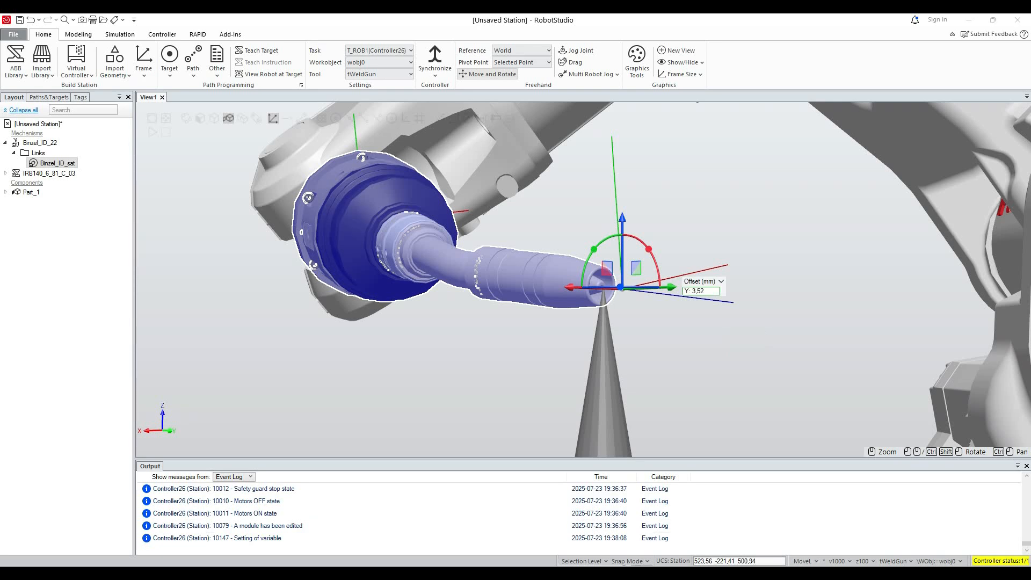
# Store the nearly horizontal gun position as Point 3 of the toolGun tool frame definition.
pyautogui.hotkey('alt', 'Tab')
pyautogui.click(230, 298)
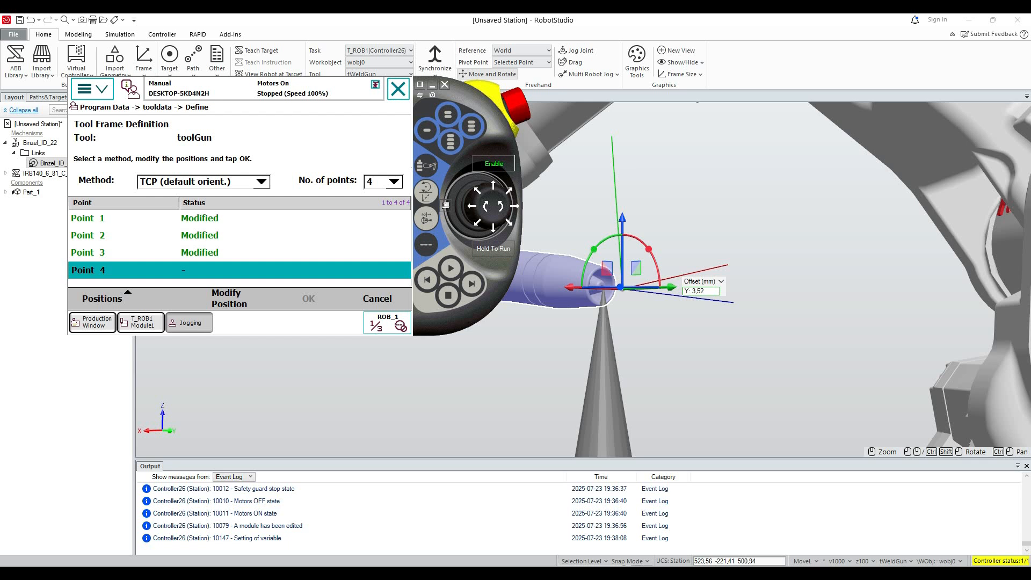
pyautogui.hotkey('alt', 'Tab')
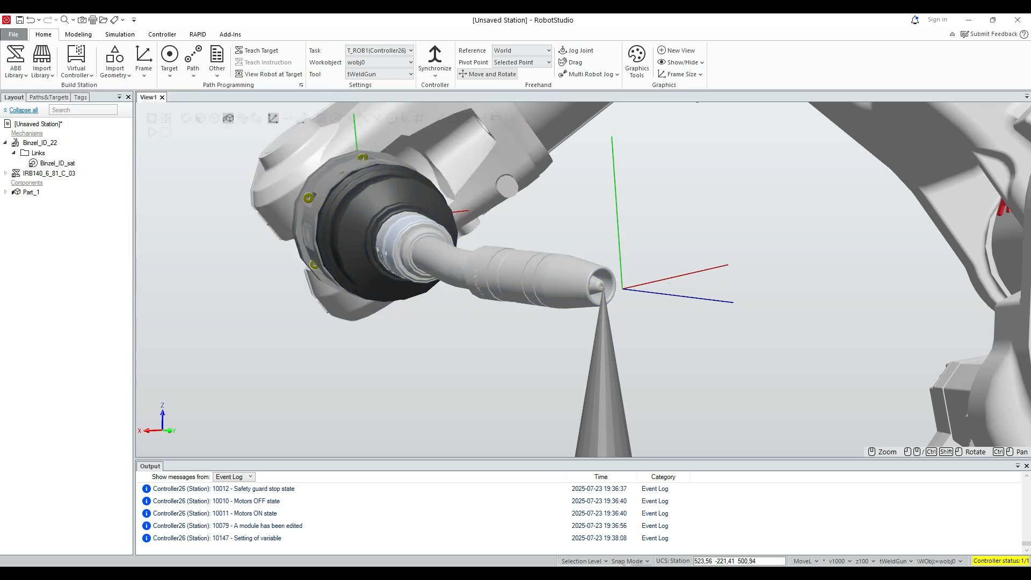
# Rotate the welding gun around the X axis by about -104° and about -30° so it leans to the opposite side of the cone.
pyautogui.scroll(-10, 532, 277)
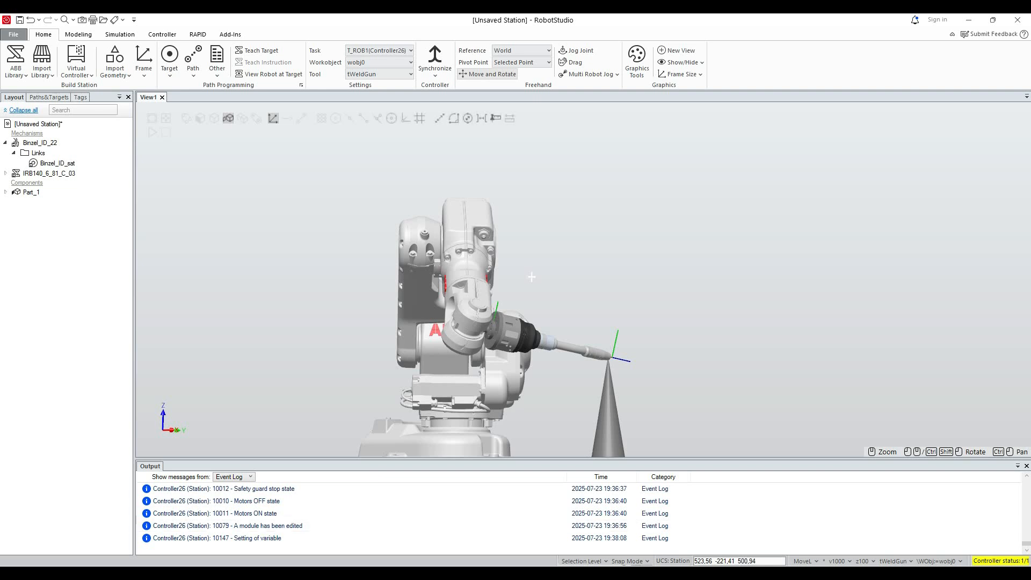
pyautogui.click(517, 334)
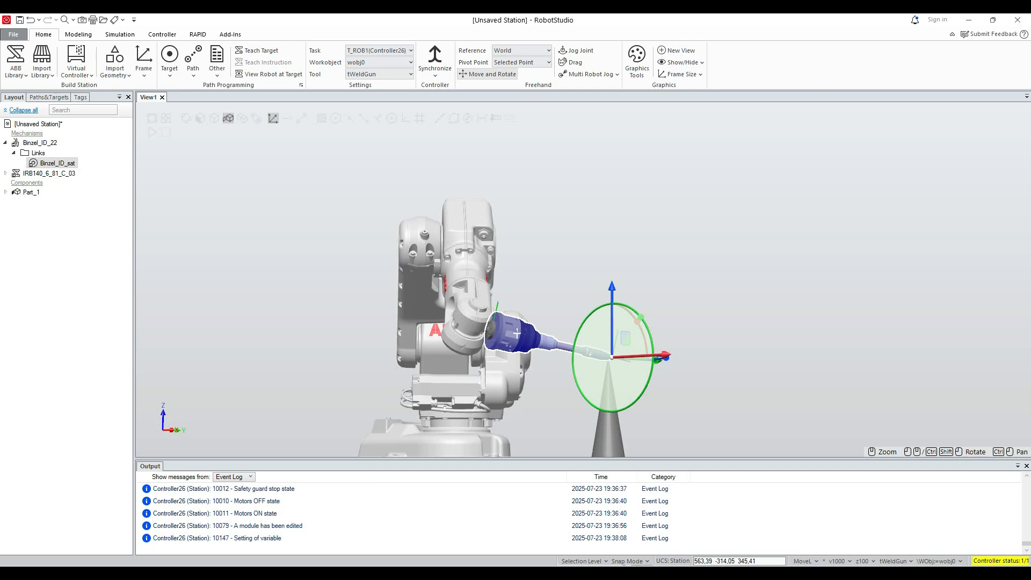
pyautogui.moveTo(640, 318); pyautogui.dragTo(517, 334)
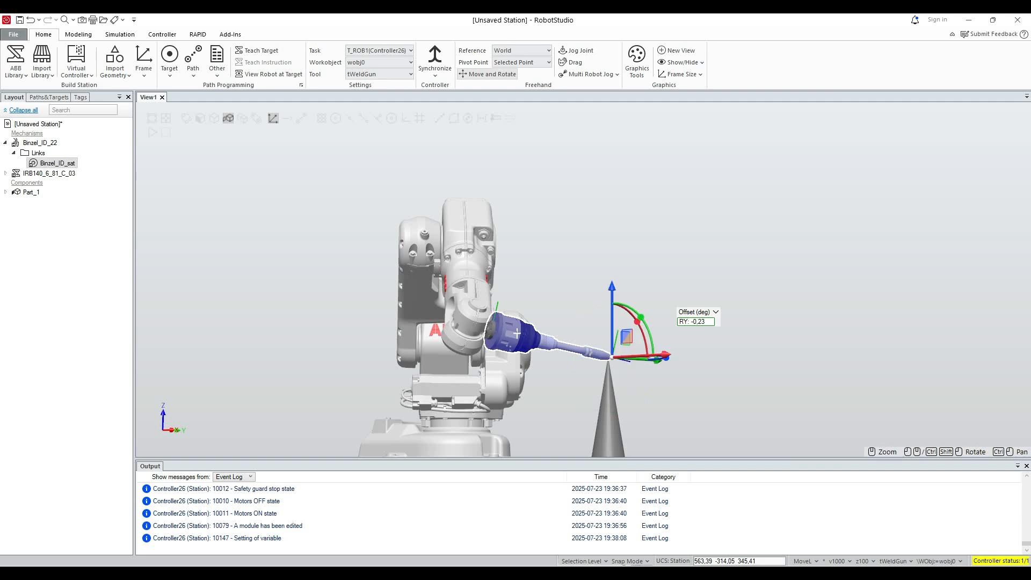
pyautogui.keyDown('ctrl'); pyautogui.keyDown('shift'); pyautogui.moveTo(645, 316); pyautogui.dragTo(559, 375); pyautogui.keyUp('shift'); pyautogui.keyUp('ctrl')
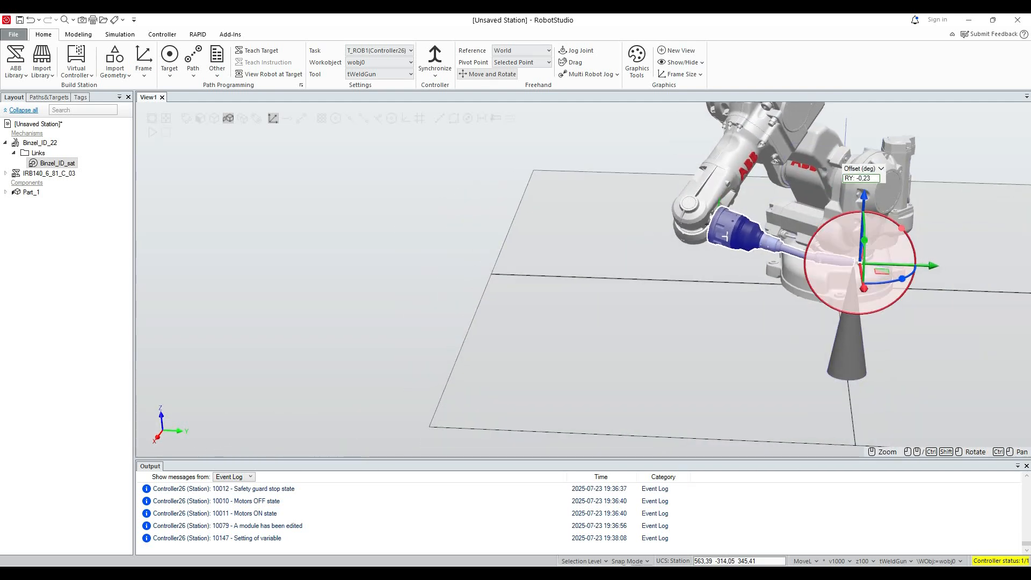
pyautogui.keyDown('ctrl'); pyautogui.moveTo(864, 328); pyautogui.dragTo(514, 344); pyautogui.keyUp('ctrl')
pyautogui.moveTo(538, 247); pyautogui.dragTo(529, 326)
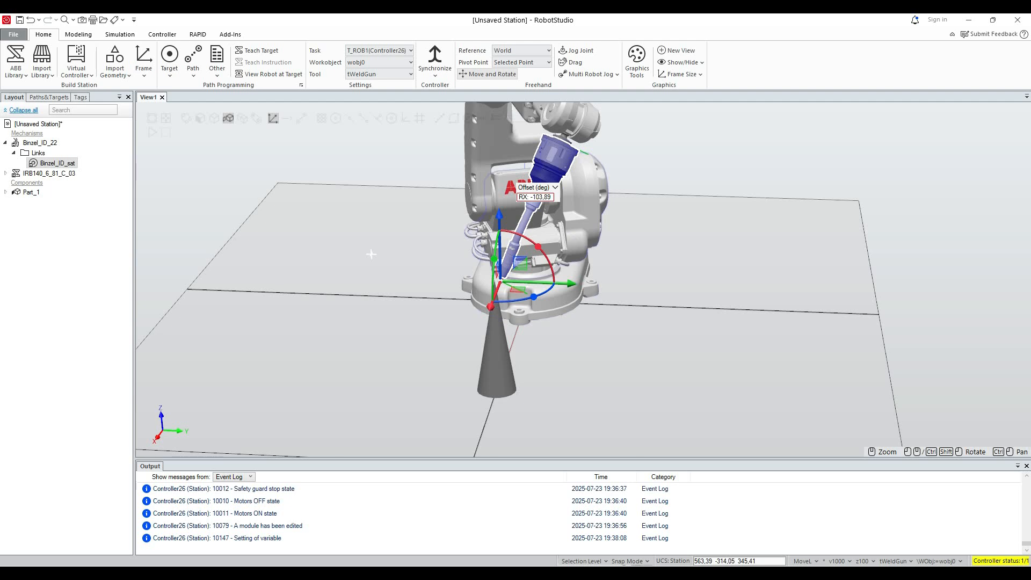
pyautogui.moveTo(538, 247); pyautogui.dragTo(553, 270)
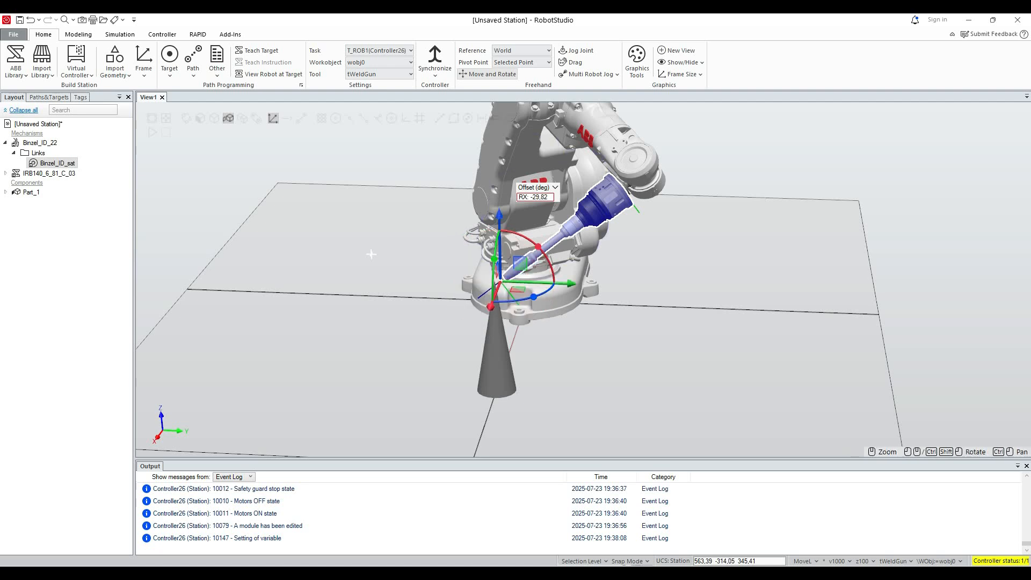
pyautogui.click(305, 295)
pyautogui.click(611, 204)
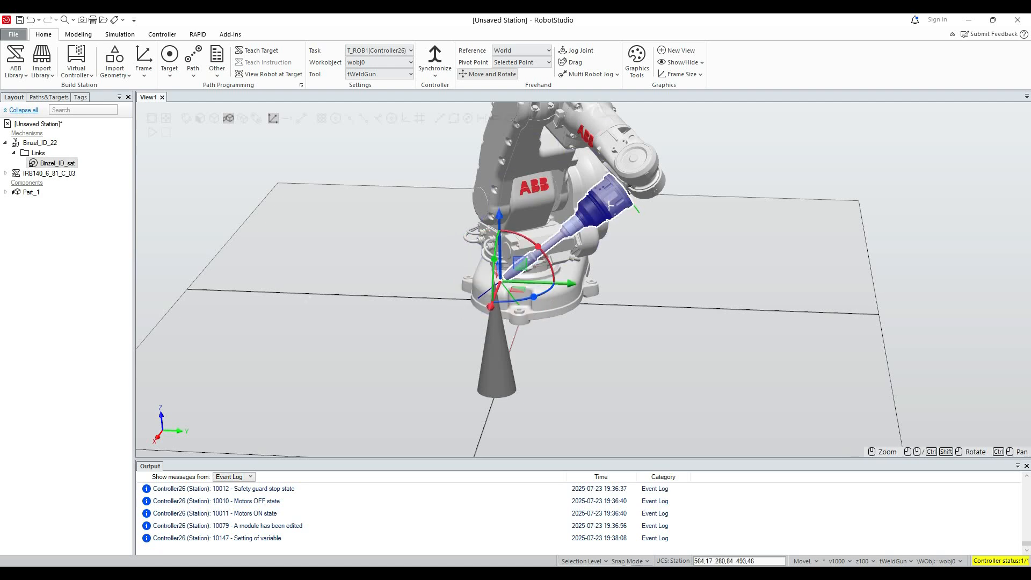
# Move the welding gun in the negative Y direction toward the cone's point, first by about 16 mm.
pyautogui.moveTo(573, 283)
pyautogui.mouseDown()
pyautogui.moveTo(590, 283)
pyautogui.moveTo(569, 283)
pyautogui.mouseUp()
pyautogui.scroll(6, 462, 266)
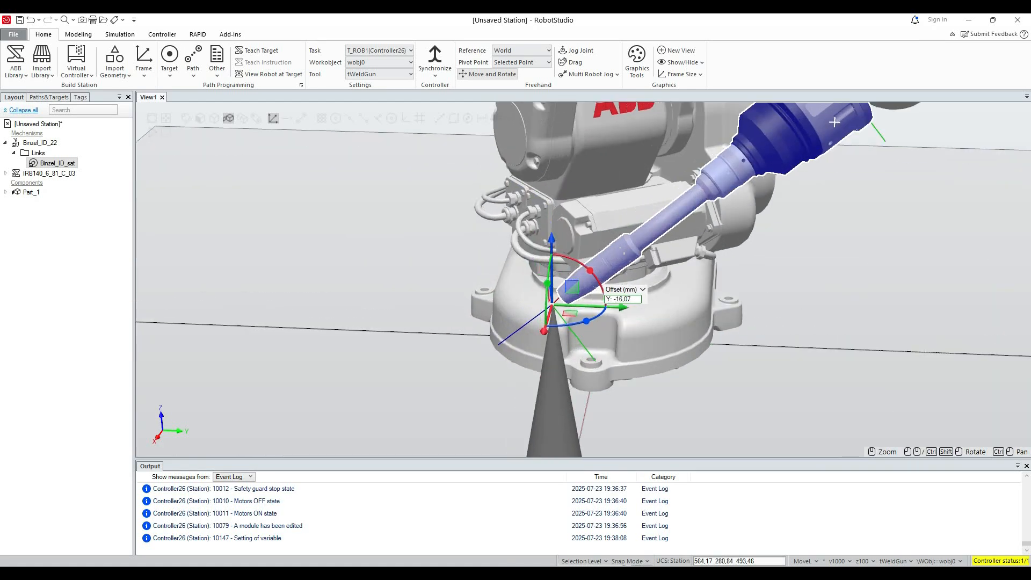
pyautogui.keyDown('ctrl'); pyautogui.keyDown('shift'); pyautogui.moveTo(462, 266); pyautogui.dragTo(516, 264); pyautogui.keyUp('shift'); pyautogui.keyUp('ctrl')
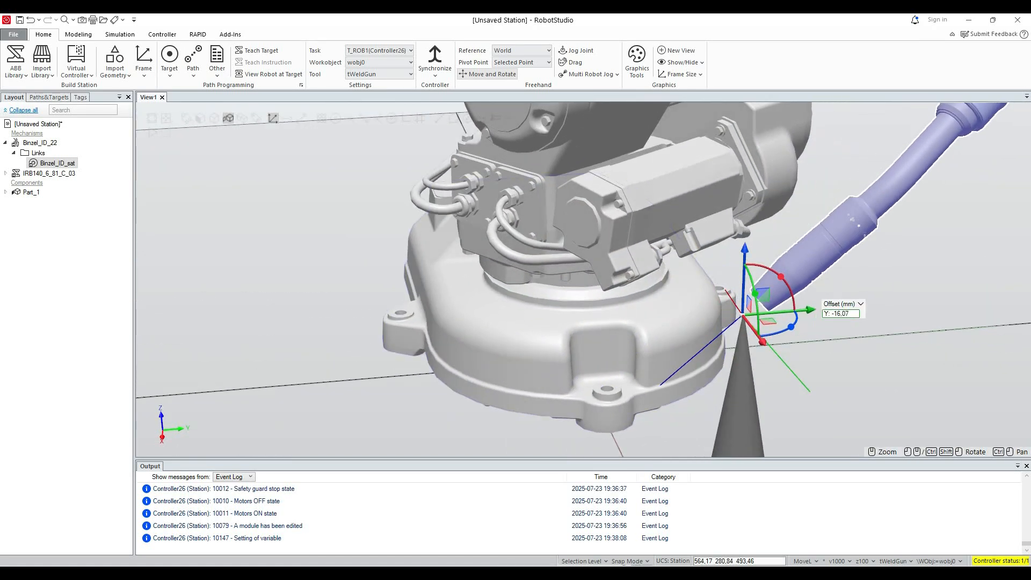
pyautogui.moveTo(810, 310); pyautogui.dragTo(768, 289)
# Lower the gun about 7.2 mm along Z and shift it about 1.8 mm along Y to align its tip with the cone's point.
pyautogui.keyDown('ctrl'); pyautogui.moveTo(852, 145); pyautogui.dragTo(499, 196); pyautogui.keyUp('ctrl')
pyautogui.scroll(6, 662, 206)
pyautogui.moveTo(287, 241); pyautogui.dragTo(289, 277)
pyautogui.scroll(5, 342, 289)
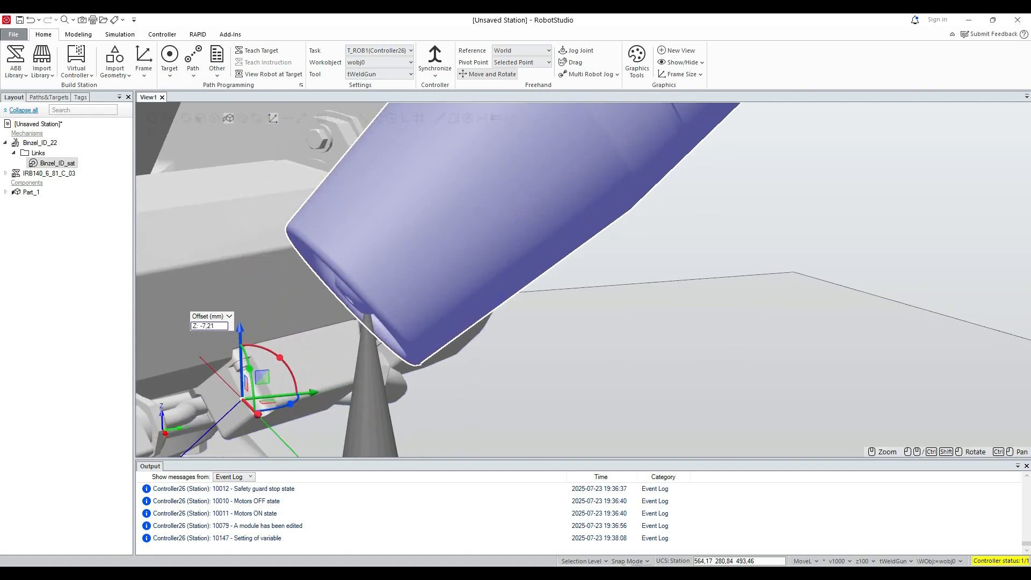
pyautogui.keyDown('ctrl'); pyautogui.keyDown('shift'); pyautogui.moveTo(355, 293); pyautogui.dragTo(612, 290); pyautogui.keyUp('shift'); pyautogui.keyUp('ctrl')
pyautogui.moveTo(902, 337); pyautogui.dragTo(885, 339)
# Store the current gun position as Point 4, then calculate the toolGun tool frame and accept the result.
pyautogui.hotkey('alt', 'Tab')
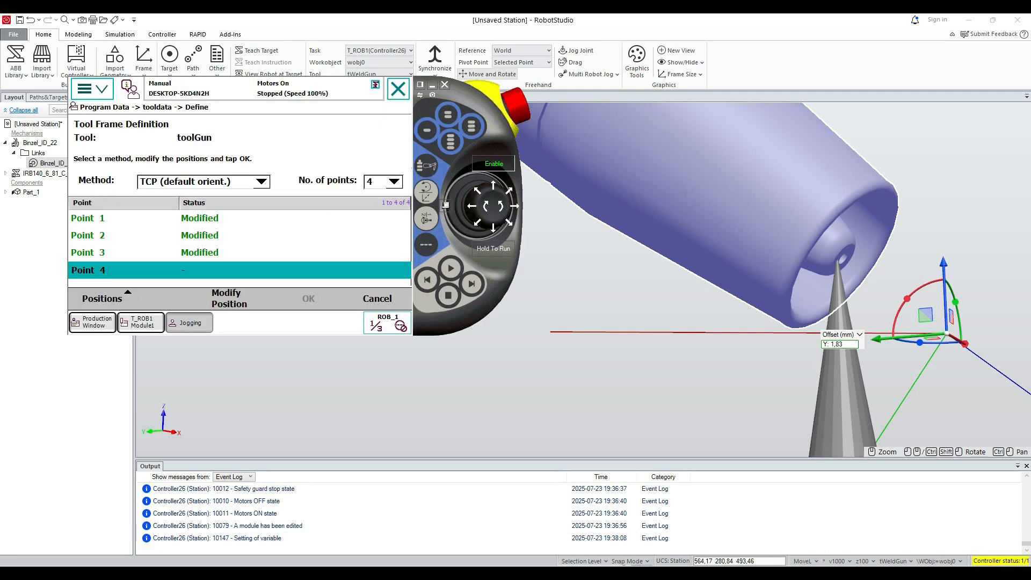
pyautogui.click(226, 298)
pyautogui.click(309, 299)
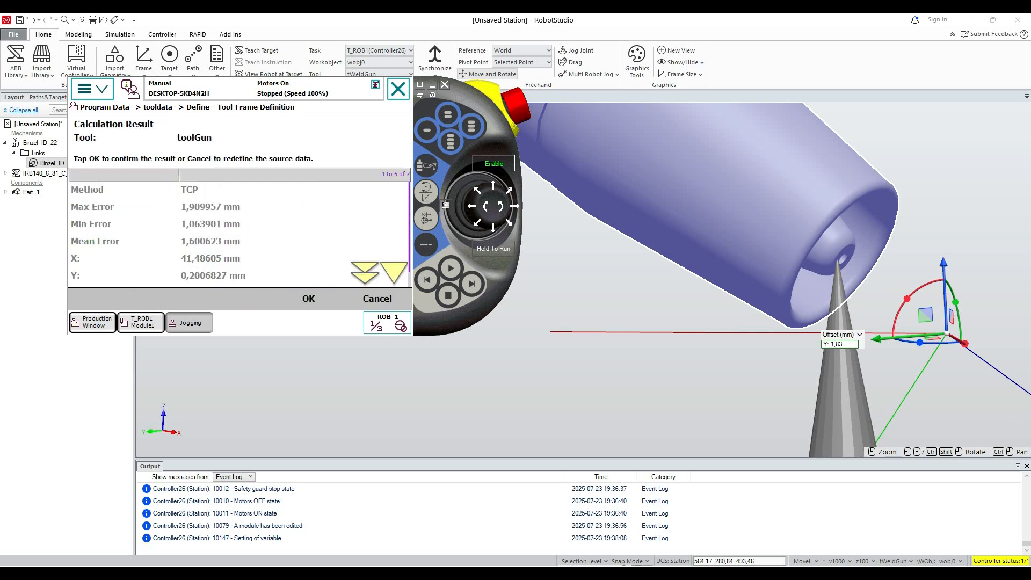
pyautogui.click(308, 298)
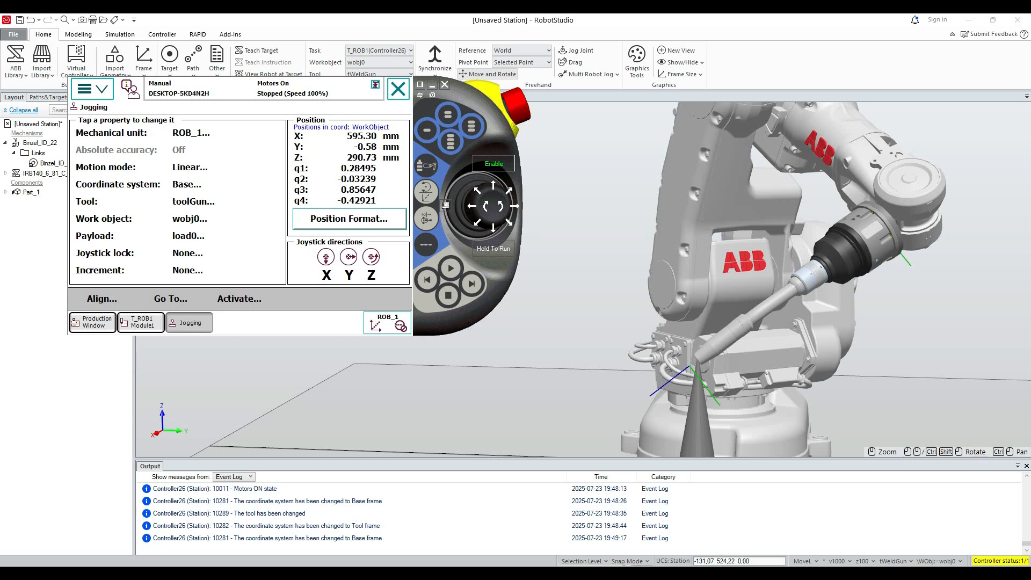
# Set the robot's jogging motion mode to Reorient.
pyautogui.click(190, 167)
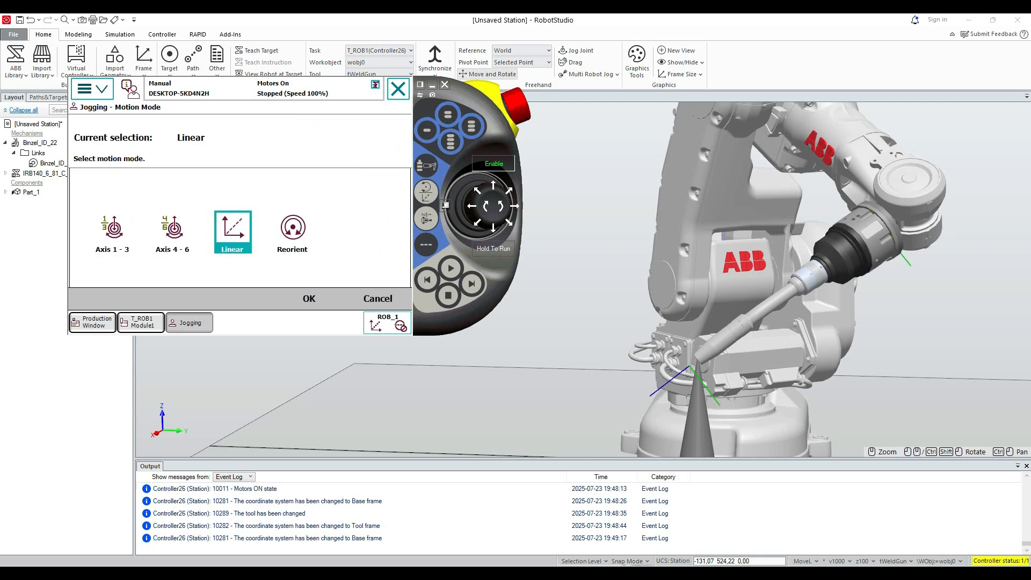
pyautogui.click(292, 232)
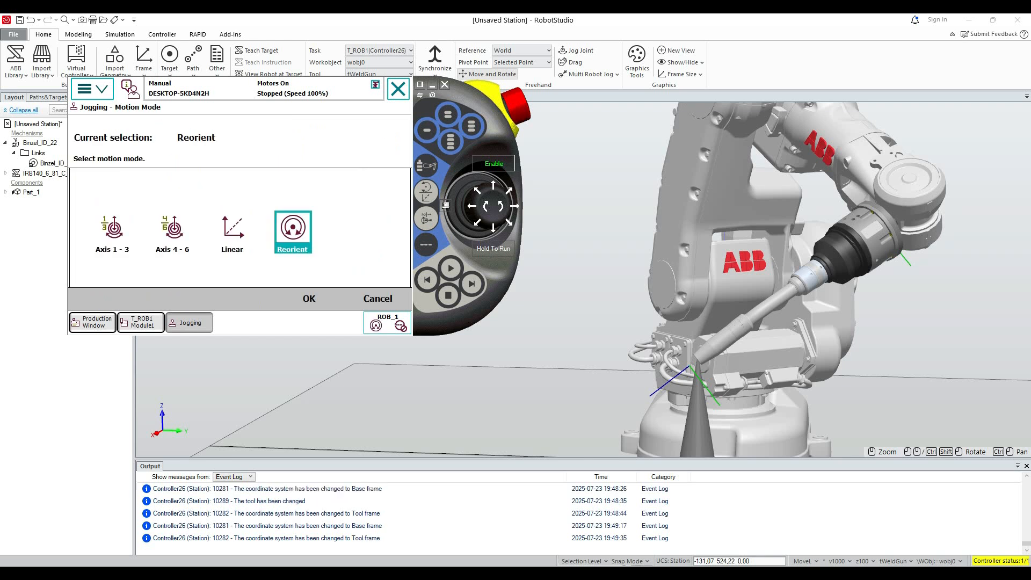
pyautogui.click(309, 299)
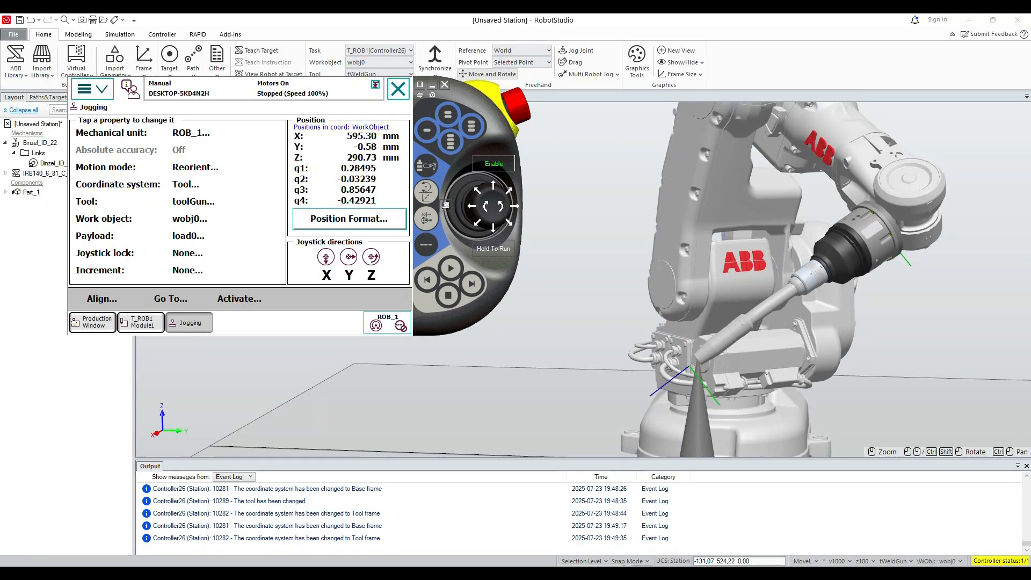
# Jog the robot in several directions to reorient the welding gun about the toolGun TCP at the cone's point.
pyautogui.moveTo(472, 205)
pyautogui.mouseDown()
pyautogui.moveTo(514, 206)
pyautogui.moveTo(486, 206)
pyautogui.moveTo(478, 190)
pyautogui.moveTo(515, 206)
pyautogui.moveTo(477, 222)
pyautogui.mouseUp()
pyautogui.click(486, 206)
pyautogui.moveTo(472, 207); pyautogui.dragTo(472, 206)
pyautogui.moveTo(508, 222); pyautogui.dragTo(515, 207)
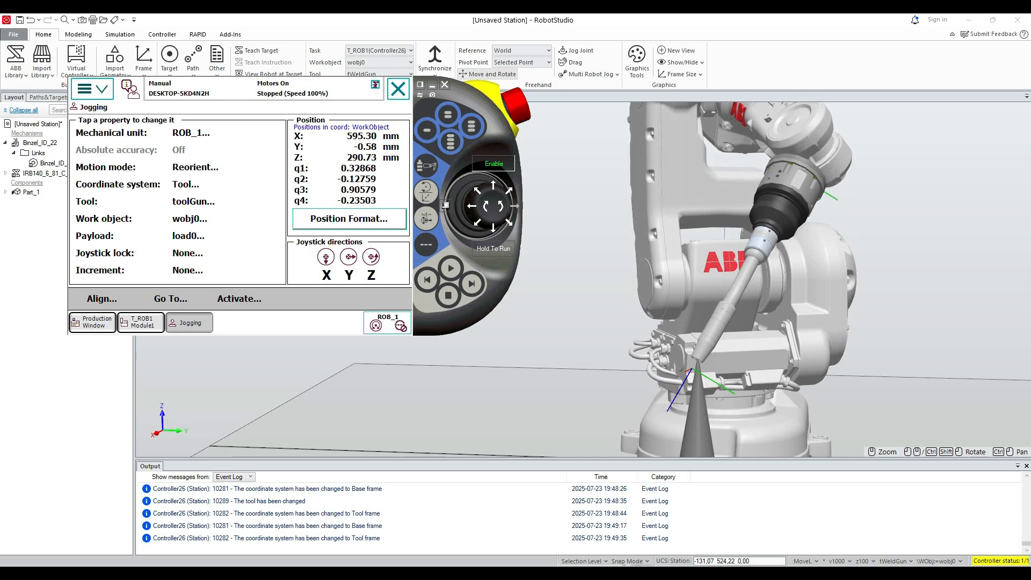
pyautogui.click(472, 207)
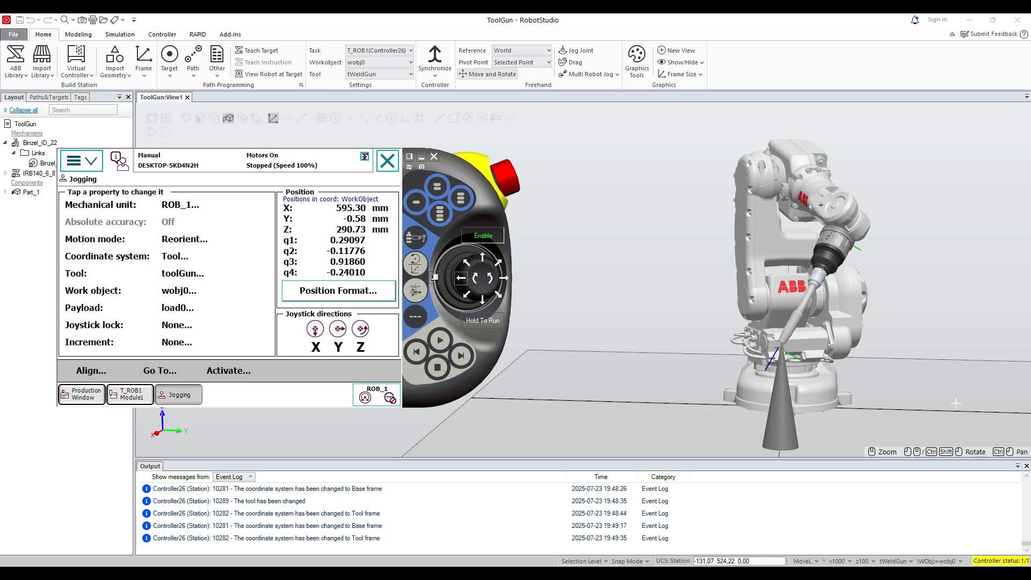
# Save a copy of the station as Frame_Practice in the Logic and motion lab folder.
pyautogui.click(14, 35)
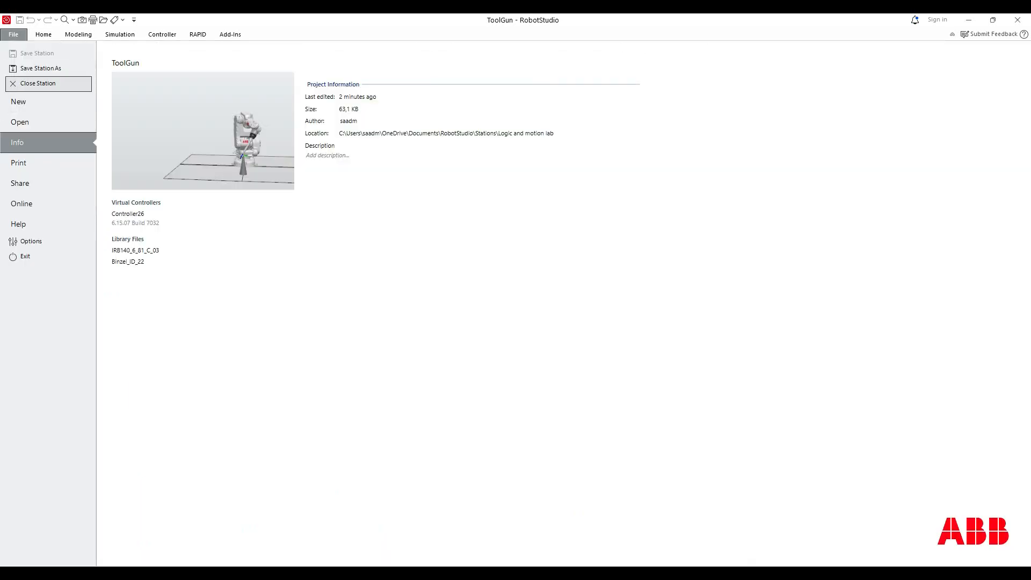
pyautogui.click(41, 68)
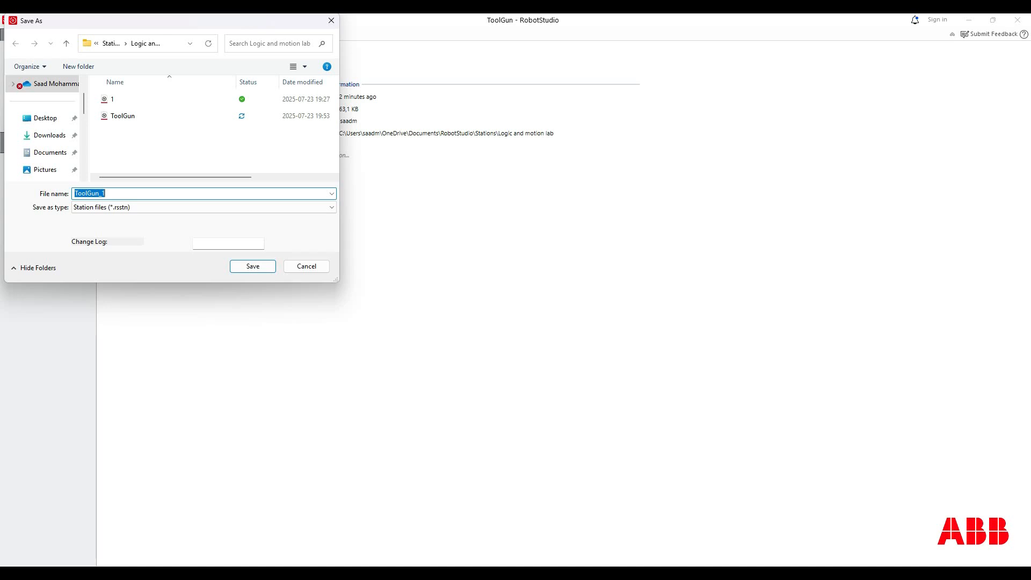
pyautogui.write('Fram')
pyautogui.write('e?')
pyautogui.write('Pract')
pyautogui.write('ice')
pyautogui.click(263, 267)
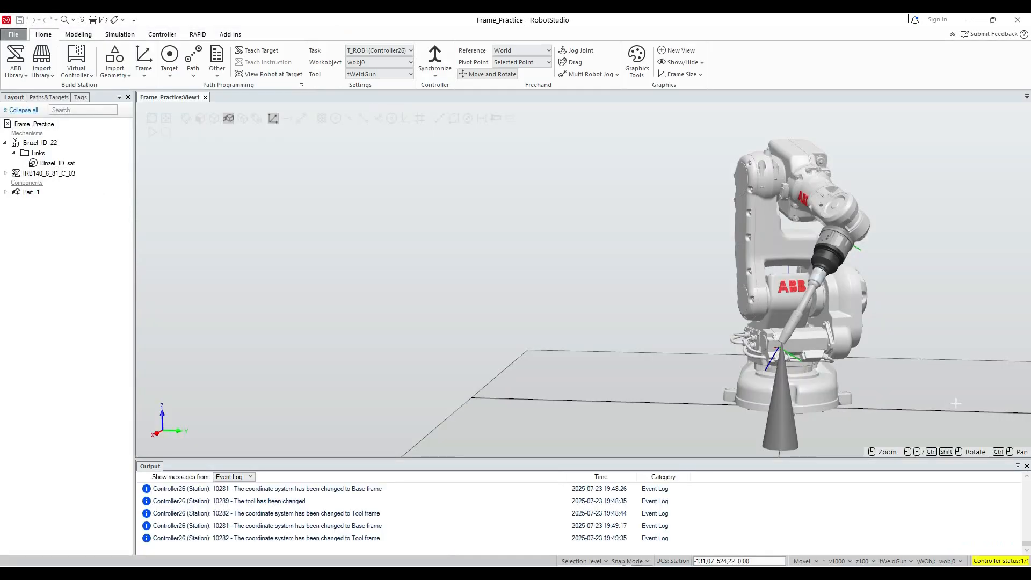